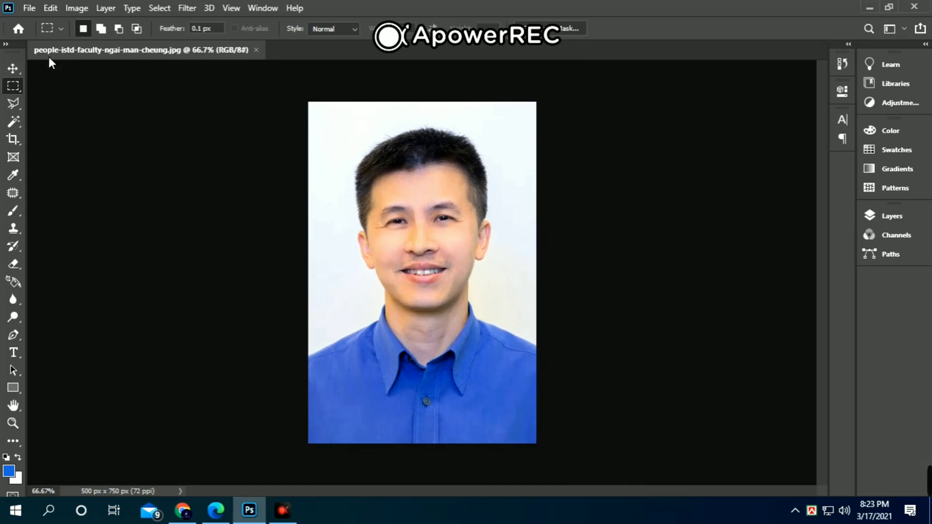
left_click(14, 70)
left_click(418, 202)
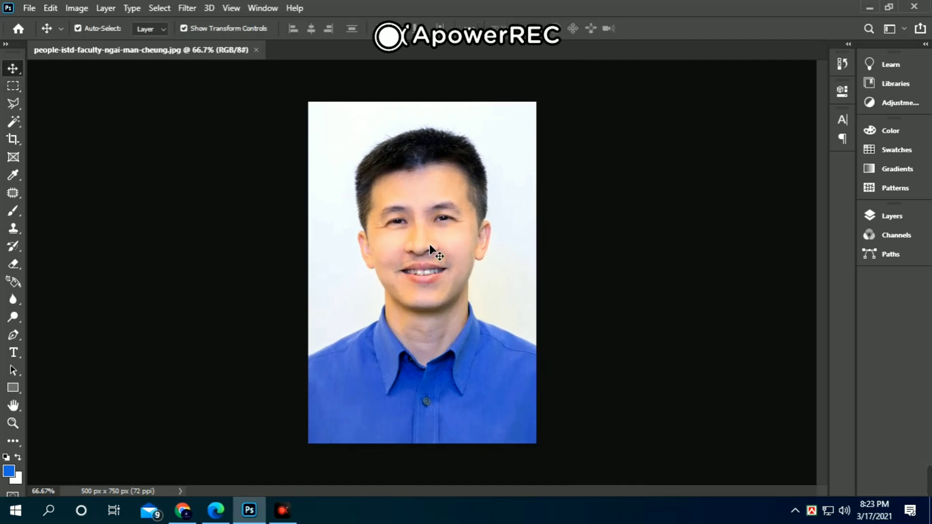
key("ctrl+plus")
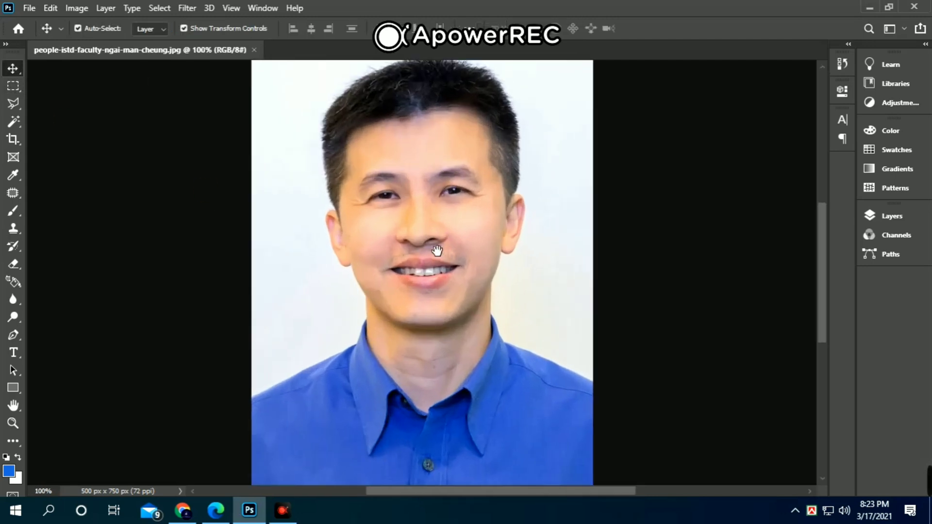
left_click_drag(433, 249, 444, 272)
mouse_move(412, 316)
left_mouse_down()
mouse_move(450, 233)
mouse_move(427, 250)
mouse_move(460, 200)
mouse_move(422, 307)
mouse_move(437, 307)
mouse_move(434, 300)
left_mouse_up()
key("ctrl+minus")
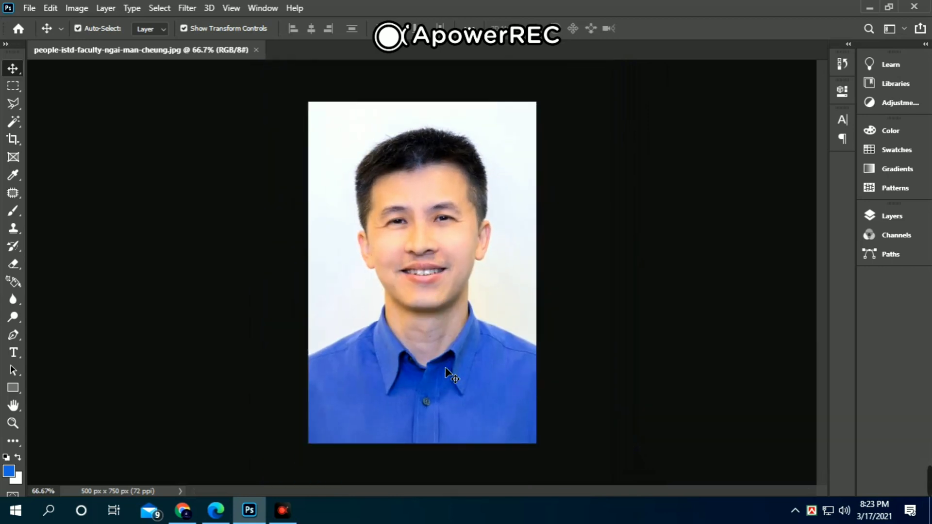
key("ctrl+plus")
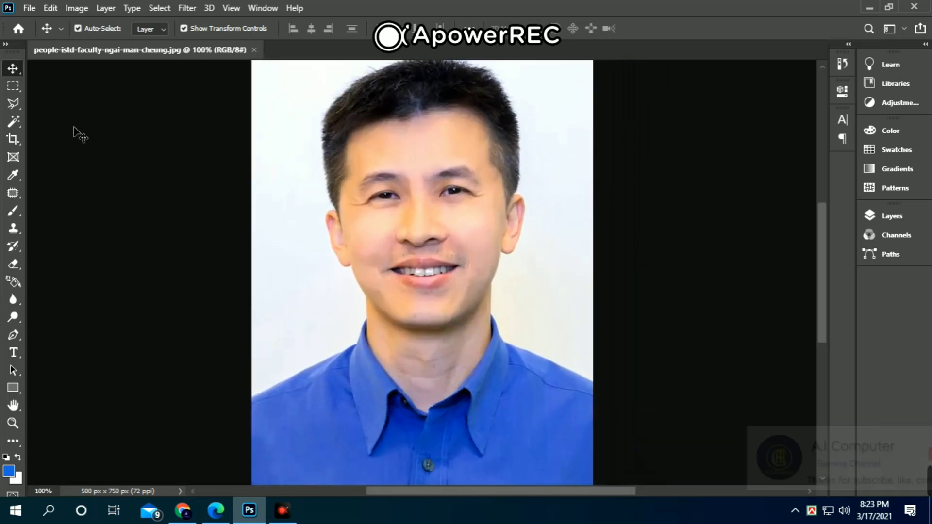
Select the white background around the man with the Magic Wand tool at tolerance 32.
left_click(16, 120)
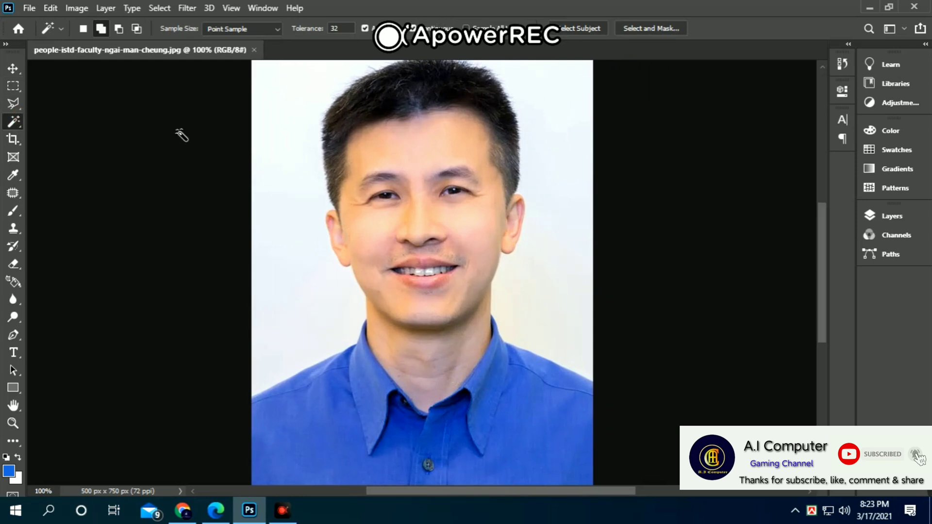
right_click(13, 121)
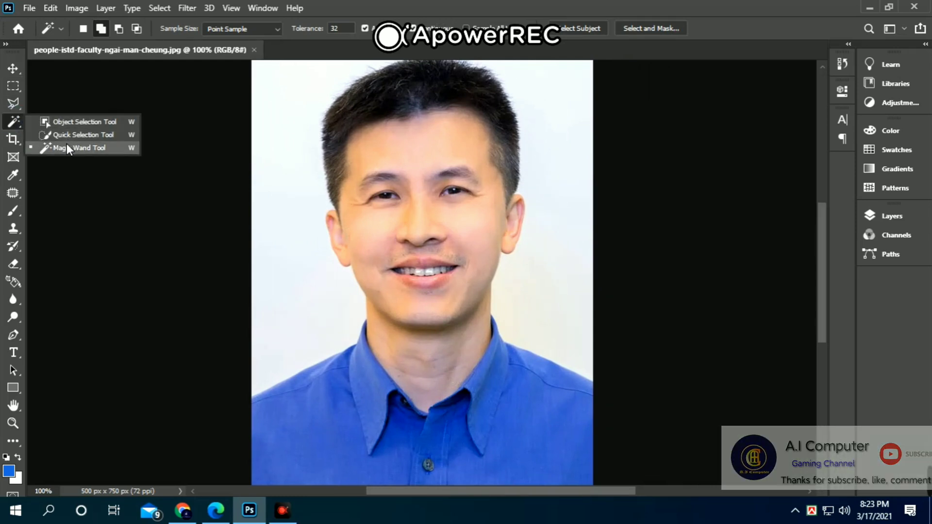
left_click(104, 147)
left_click(302, 251)
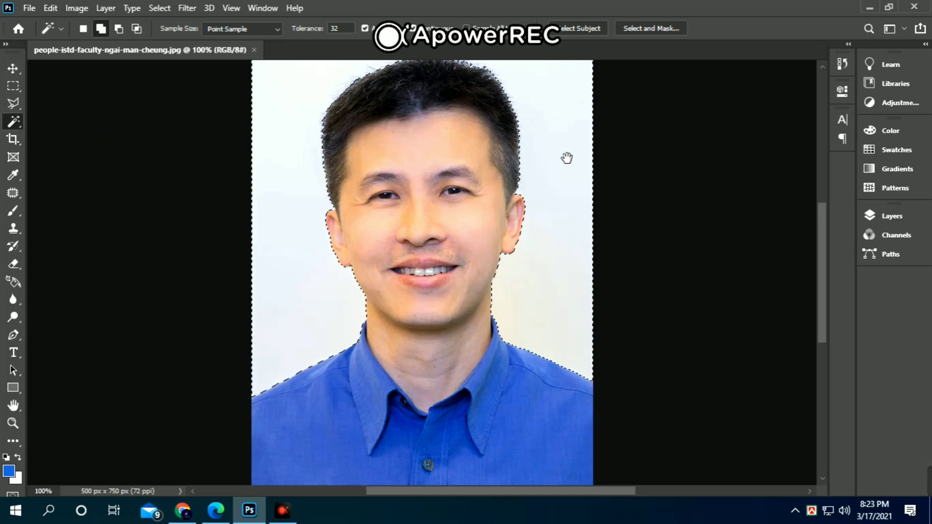
left_click_drag(566, 156, 566, 183)
left_click(520, 158)
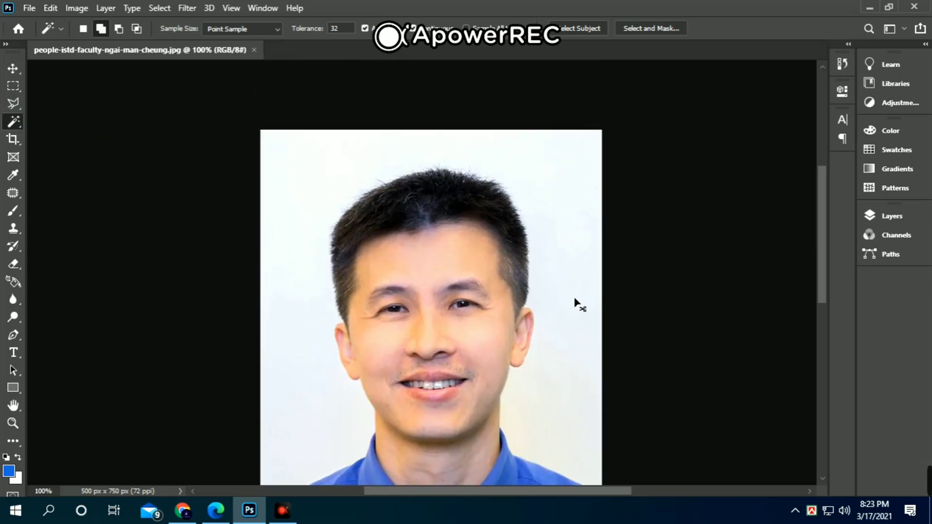
Examine the selection edges up close around the hair, ears, neck and shoulders.
key("ctrl+plus")
left_click_drag(445, 259, 429, 287)
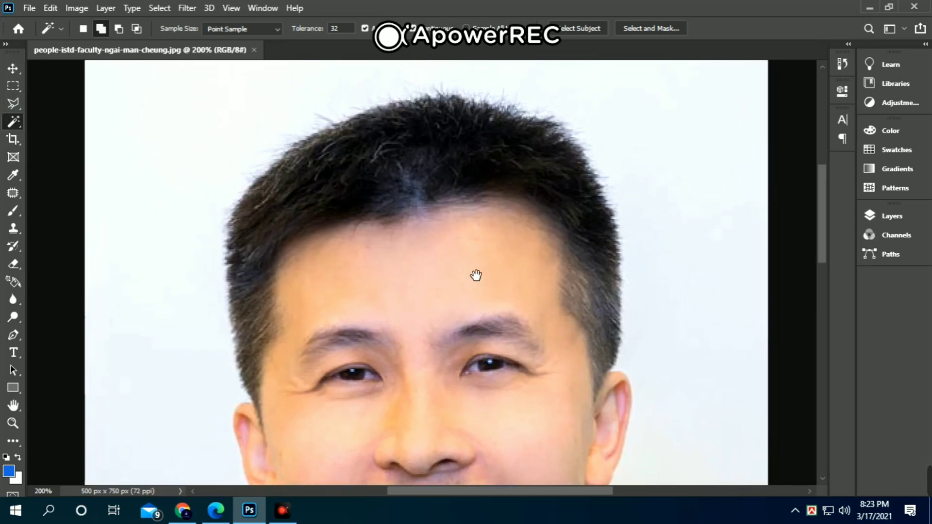
left_click_drag(532, 359, 485, 263)
left_click_drag(471, 339, 510, 256)
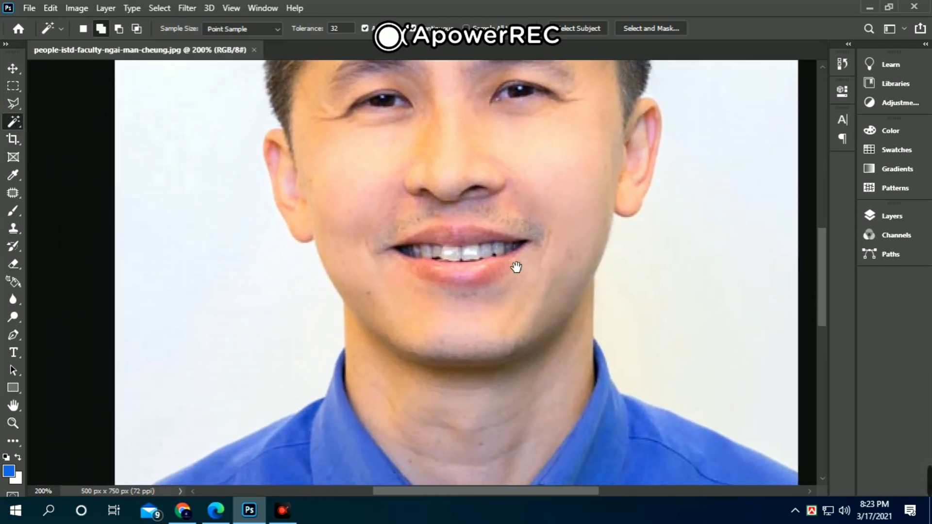
left_click_drag(464, 379, 528, 253)
left_click_drag(644, 237, 391, 320)
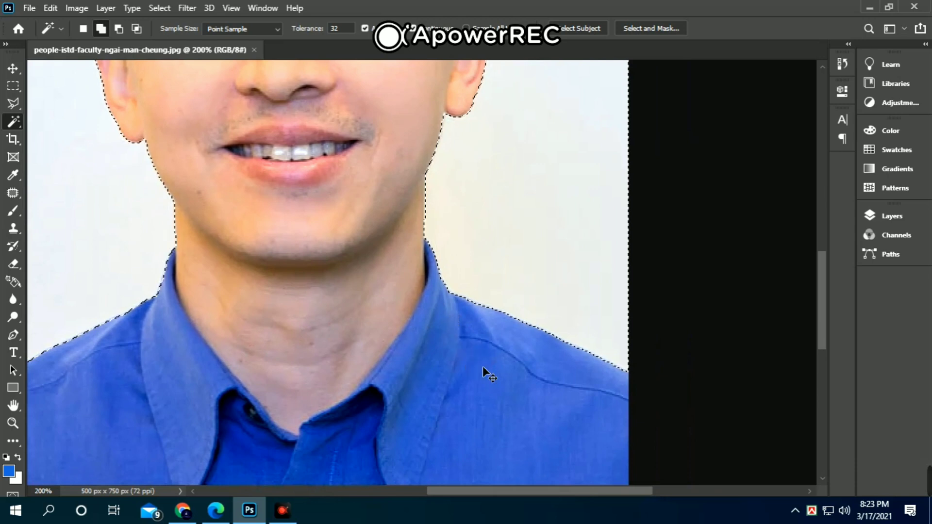
key("ctrl+minus")
left_click_drag(431, 261, 474, 322)
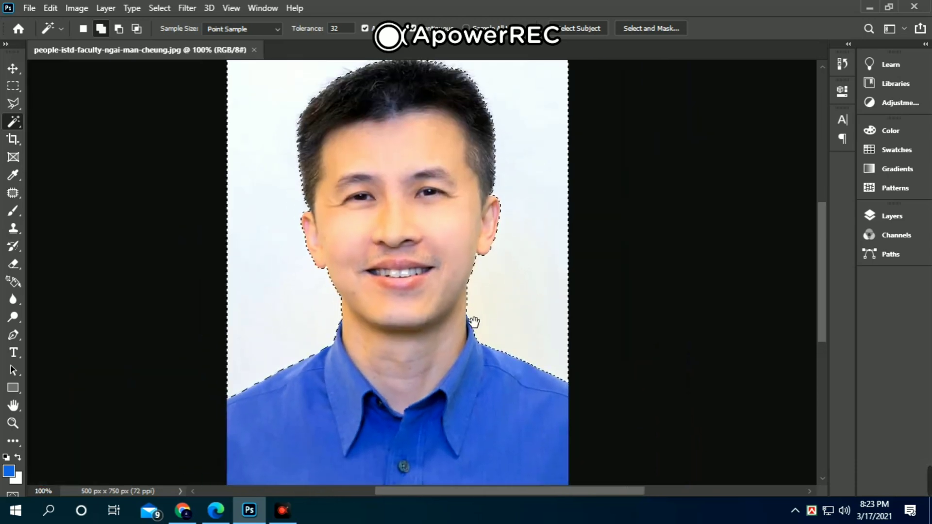
Feather the background selection with a radius of 1 pixel.
right_click(555, 146)
left_click(619, 338)
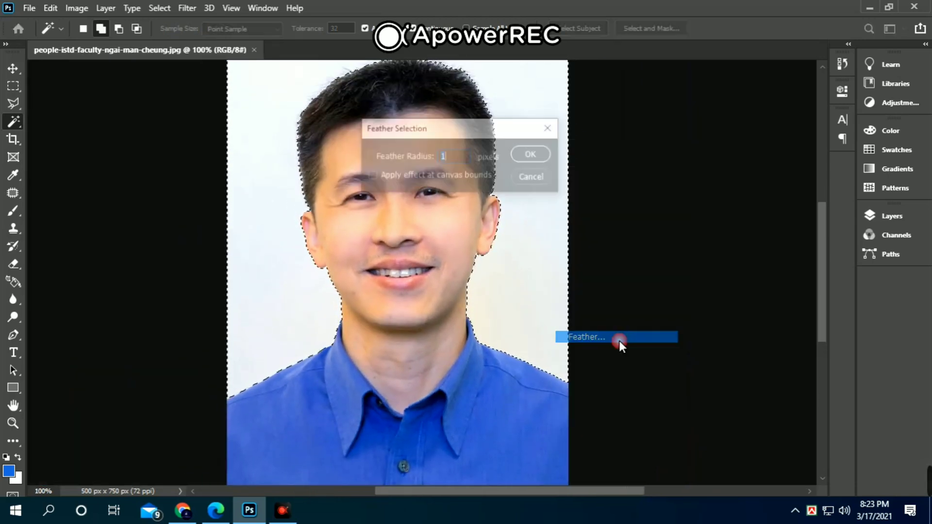
key("Return")
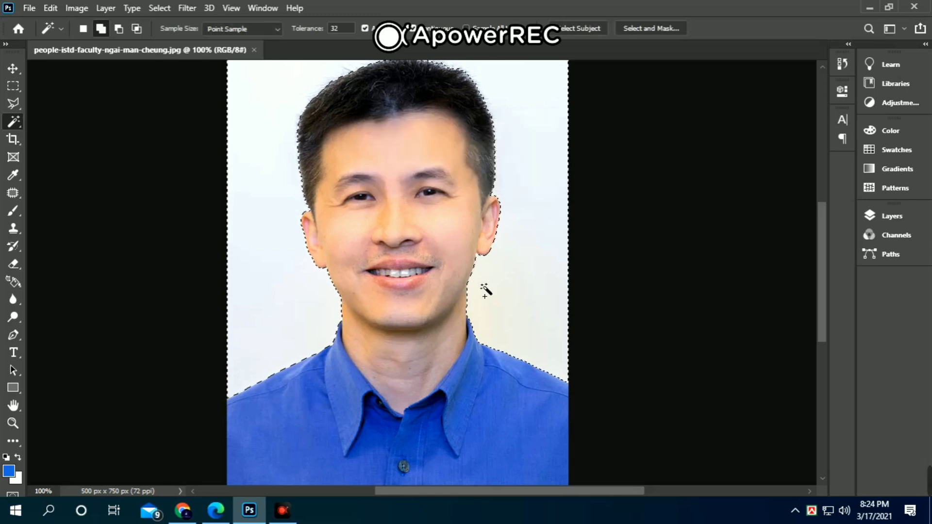
Activate the Brush tool and set the foreground colour to bright cyan, #00e9f2.
key("b")
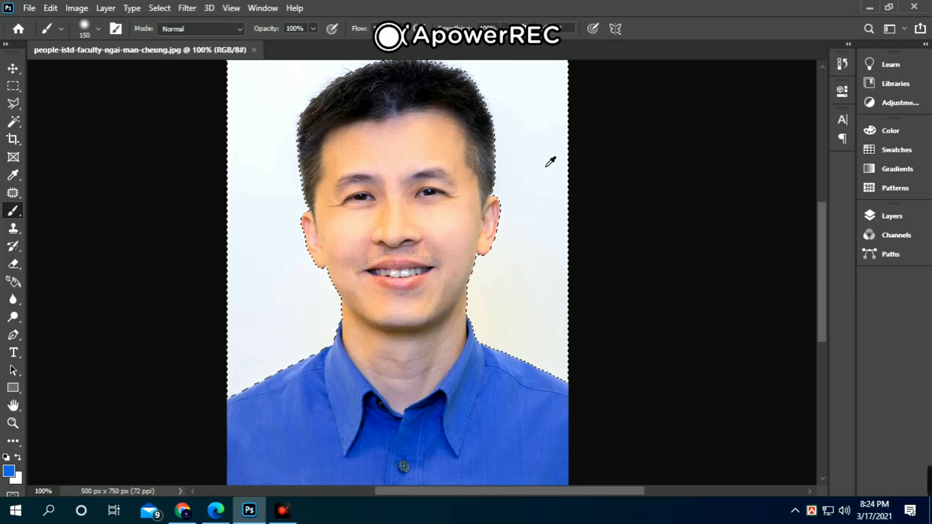
key("b")
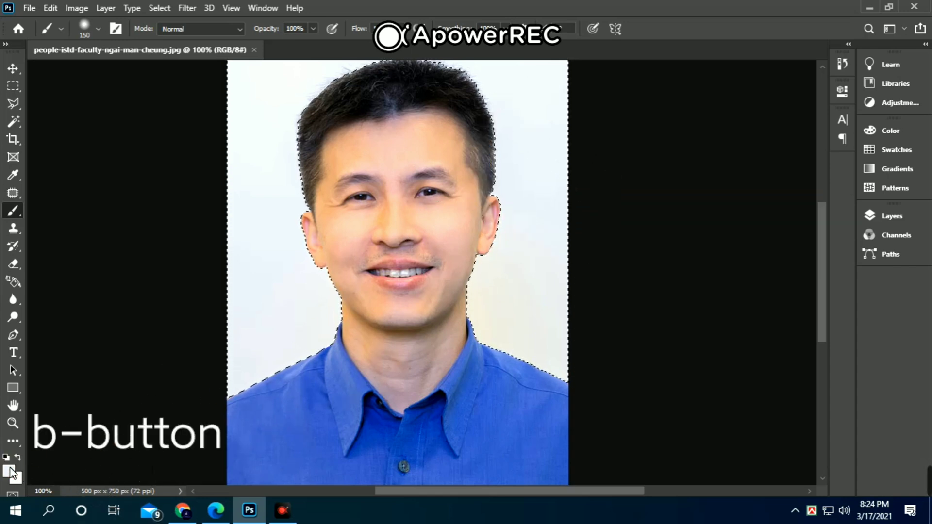
left_click(11, 470)
left_click_drag(421, 131, 449, 135)
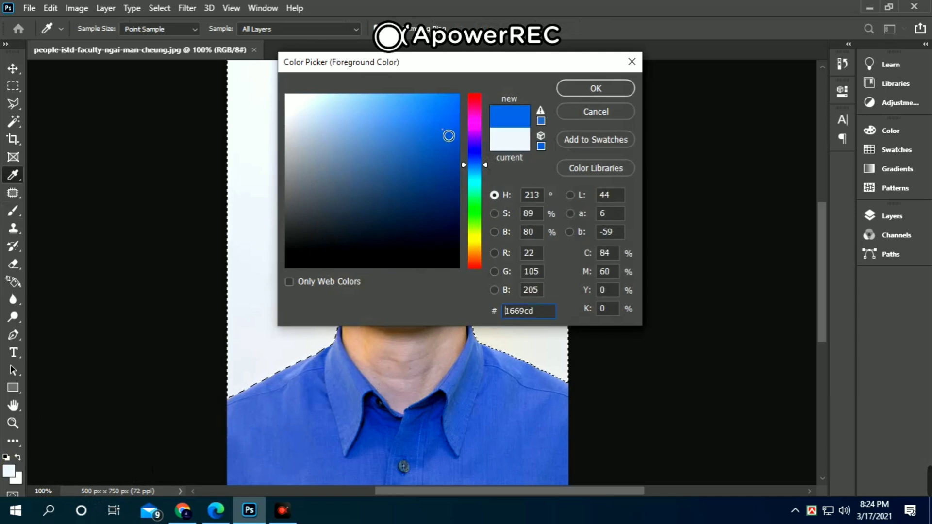
mouse_move(488, 168)
left_mouse_down()
mouse_move(472, 196)
mouse_move(476, 179)
left_mouse_up()
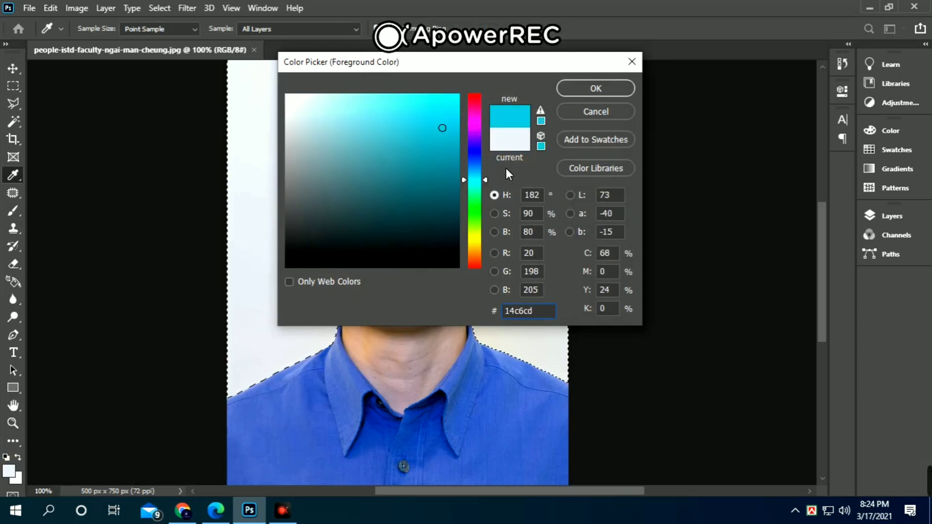
left_click_drag(459, 108, 470, 111)
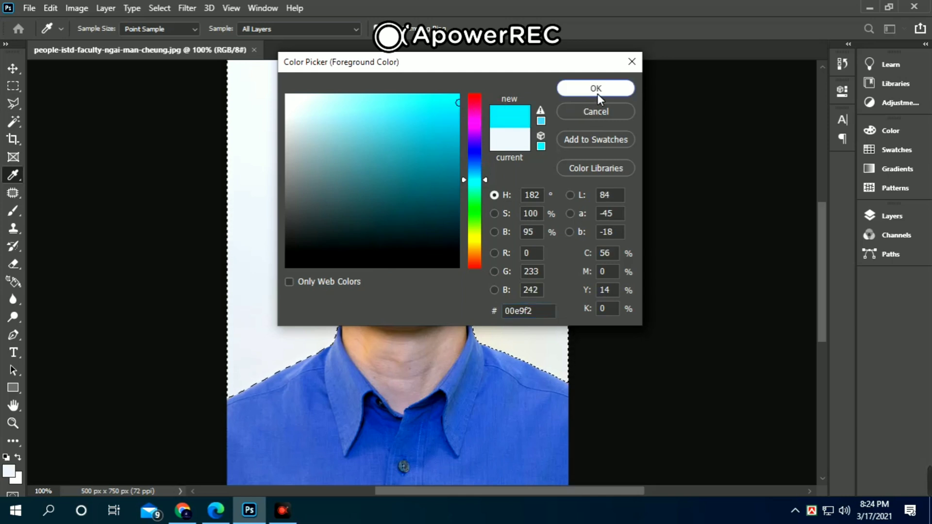
left_click(596, 89)
Paint the whole selected background cyan with the soft 150 px brush, covering the upper corners and the areas down to the shoulders.
key("b")
mouse_move(534, 97)
left_mouse_down()
mouse_move(558, 395)
mouse_move(629, 461)
mouse_move(506, 287)
mouse_move(652, 462)
mouse_move(558, 162)
mouse_move(636, 109)
mouse_move(447, 104)
mouse_move(346, 155)
mouse_move(308, 239)
mouse_move(401, 423)
mouse_move(506, 486)
mouse_move(300, 417)
mouse_move(205, 414)
mouse_move(291, 225)
mouse_move(348, 403)
mouse_move(291, 129)
mouse_move(284, 375)
left_mouse_up()
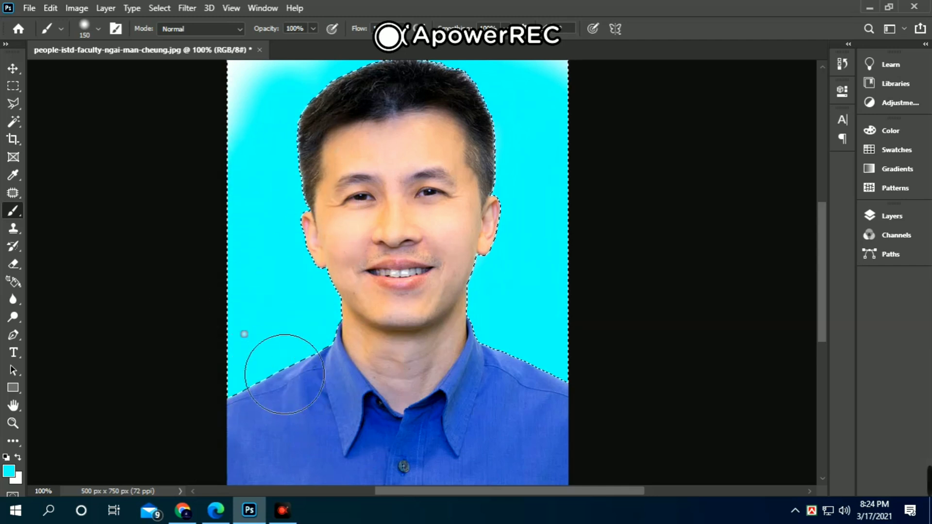
left_click_drag(380, 239, 383, 334)
mouse_move(226, 304)
left_mouse_down()
mouse_move(313, 330)
mouse_move(281, 178)
mouse_move(295, 145)
mouse_move(402, 131)
mouse_move(577, 164)
mouse_move(620, 216)
left_mouse_up()
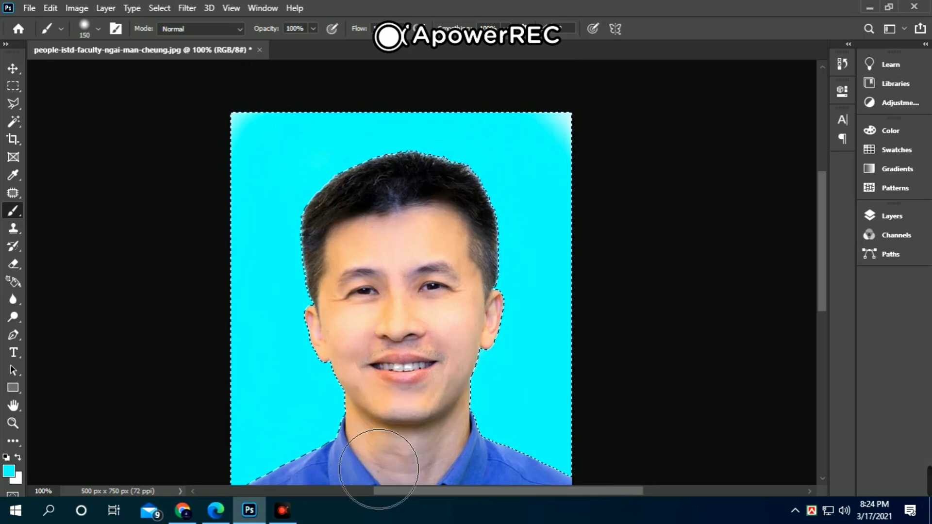
left_click(235, 168)
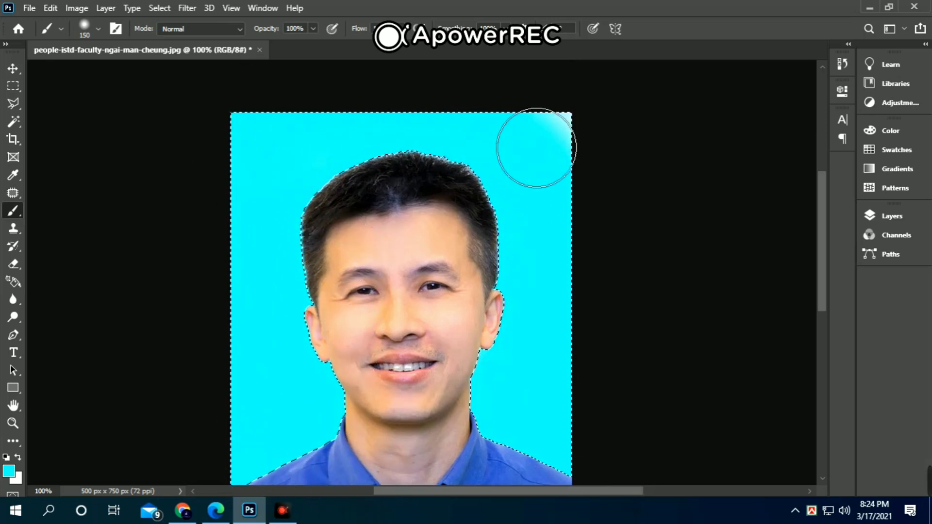
left_click(549, 119)
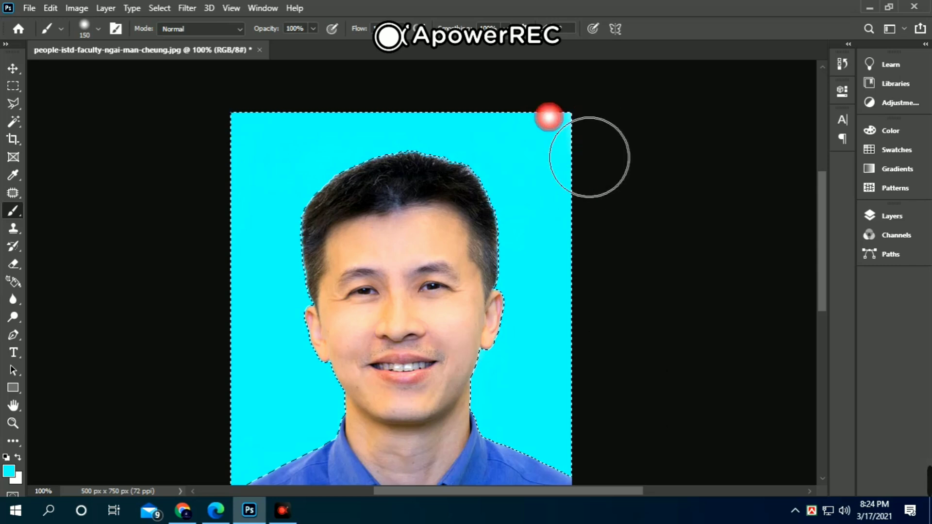
left_click_drag(512, 280, 580, 97)
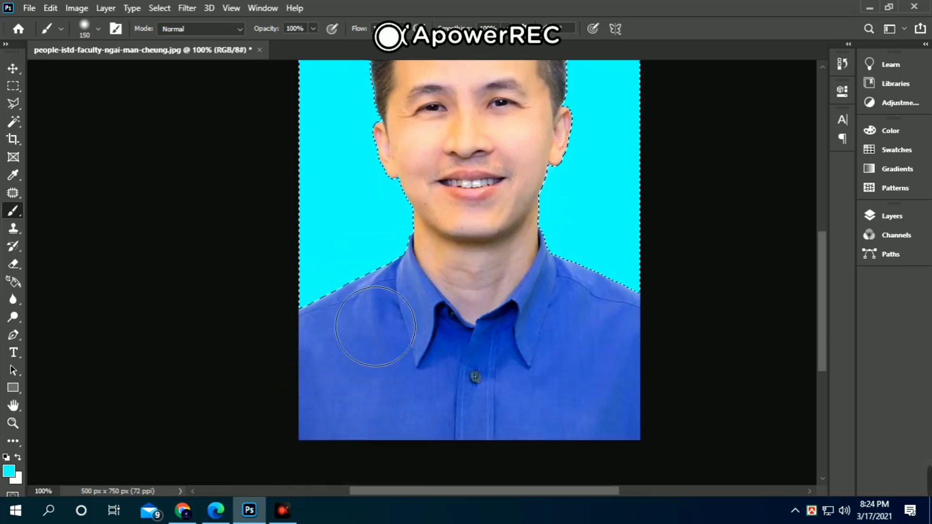
left_click(748, 309)
mouse_move(561, 163)
left_mouse_down()
mouse_move(558, 260)
mouse_move(544, 262)
left_mouse_up()
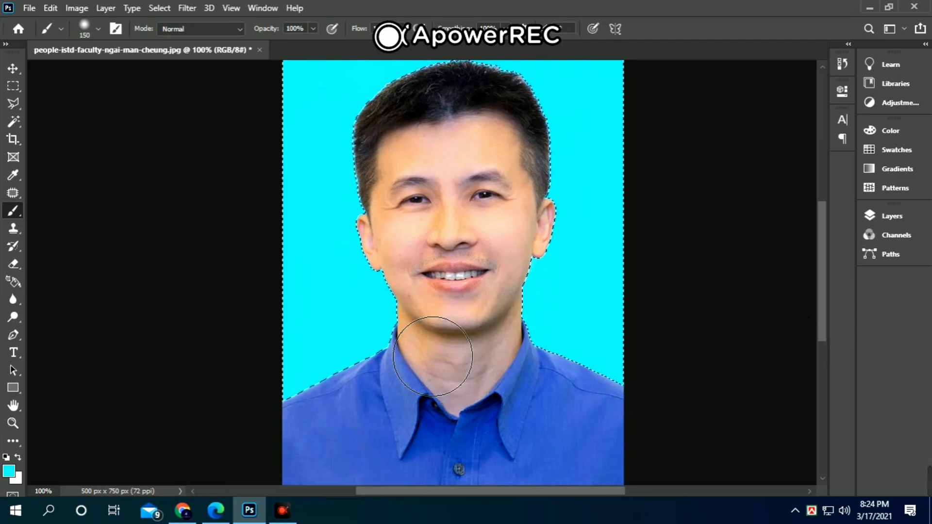
Deselect the painted background and examine the portrait's edges against the cyan.
left_click(11, 86)
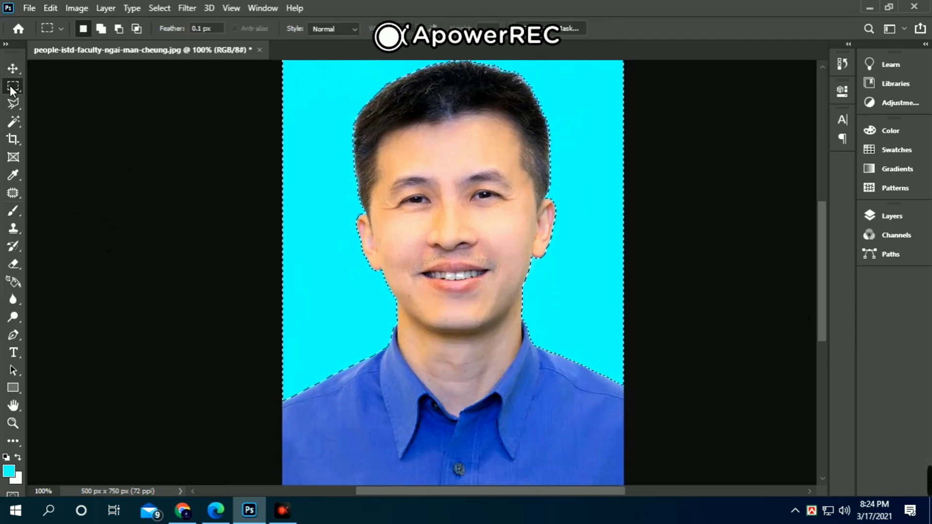
left_click(114, 175)
left_click_drag(421, 233, 402, 303)
key("ctrl+plus")
left_click_drag(460, 315, 409, 221)
key("v")
left_click(246, 178)
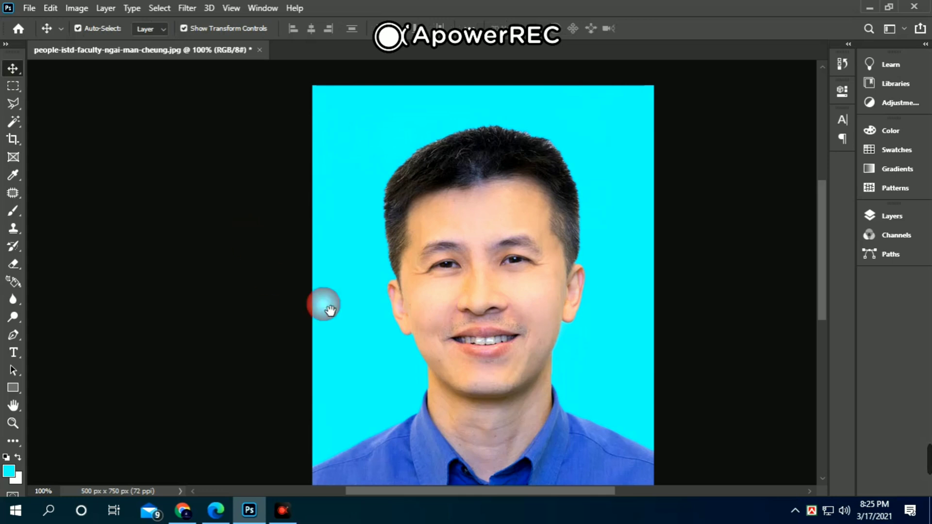
mouse_move(498, 354)
left_mouse_down()
mouse_move(476, 265)
mouse_move(494, 310)
mouse_move(485, 311)
mouse_move(480, 349)
left_mouse_up()
left_click(373, 263)
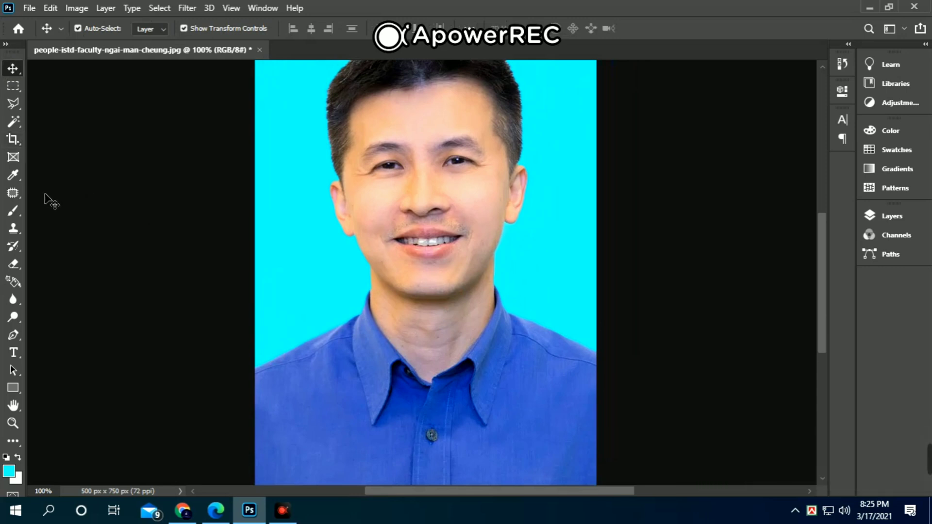
key("ctrl+minus")
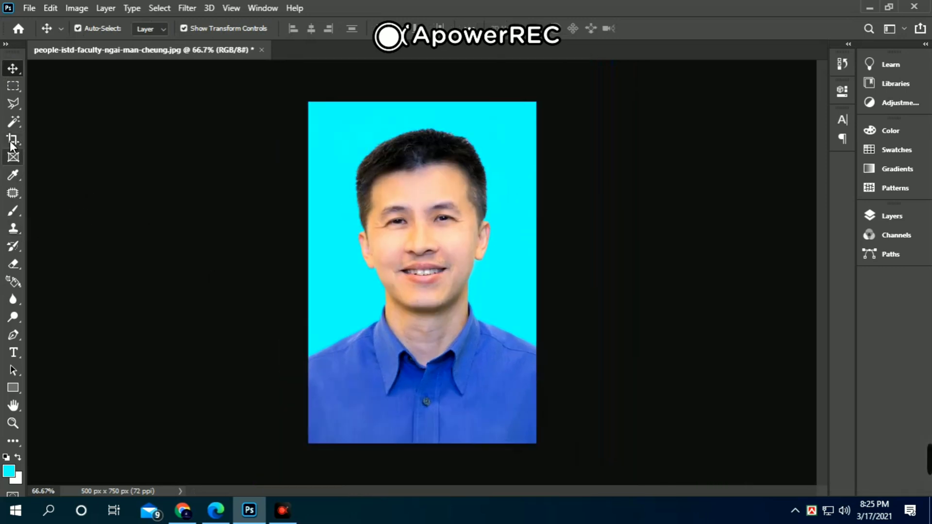
Try to crop the portrait to 40 x 50 mm at 300 px/in, framing the head and shoulders.
left_click(13, 140)
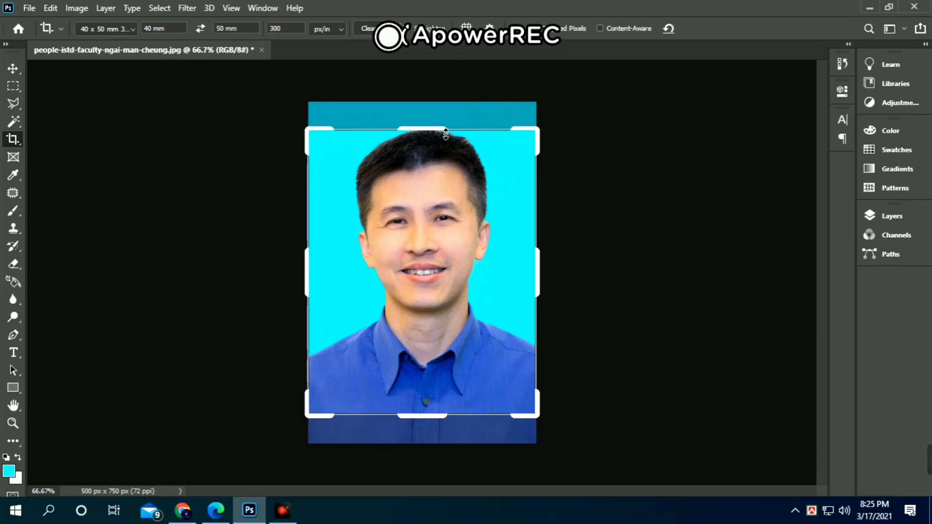
left_click_drag(446, 134, 446, 132)
key("Return")
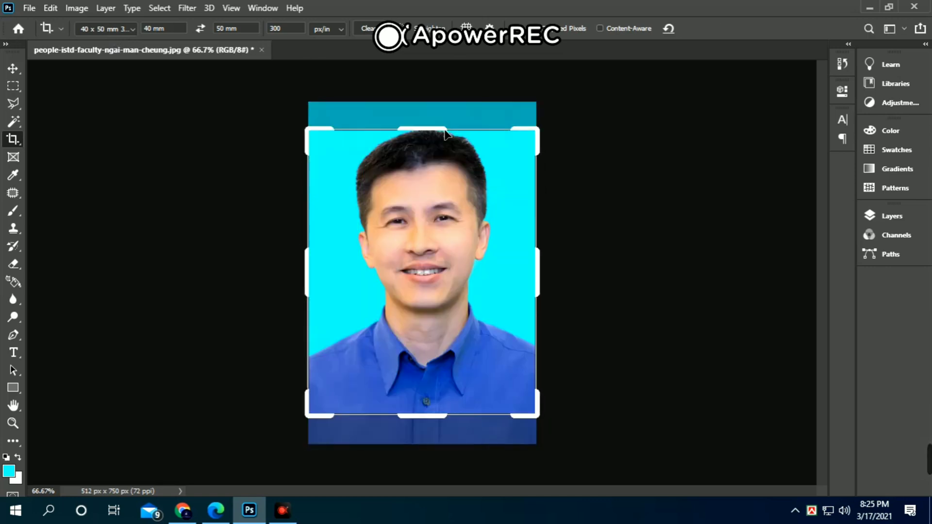
left_click(441, 203)
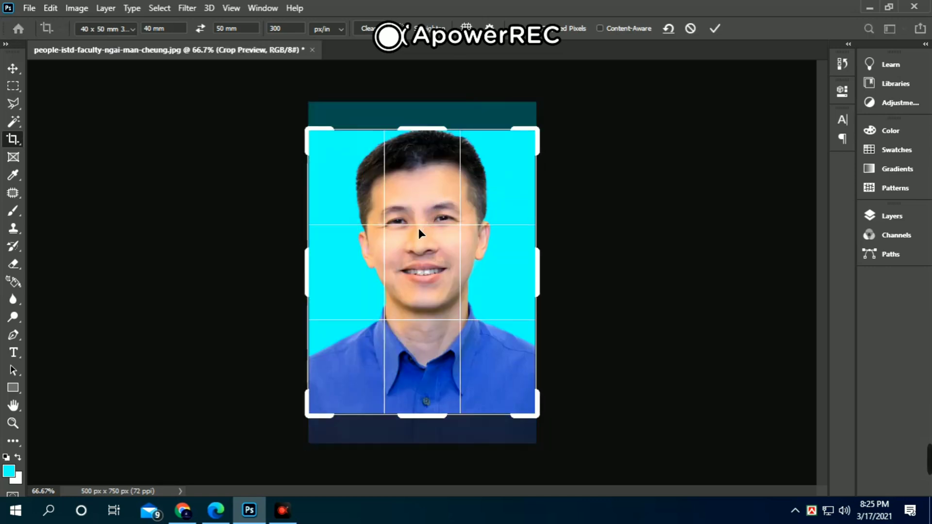
key("Return")
key("ctrl+plus")
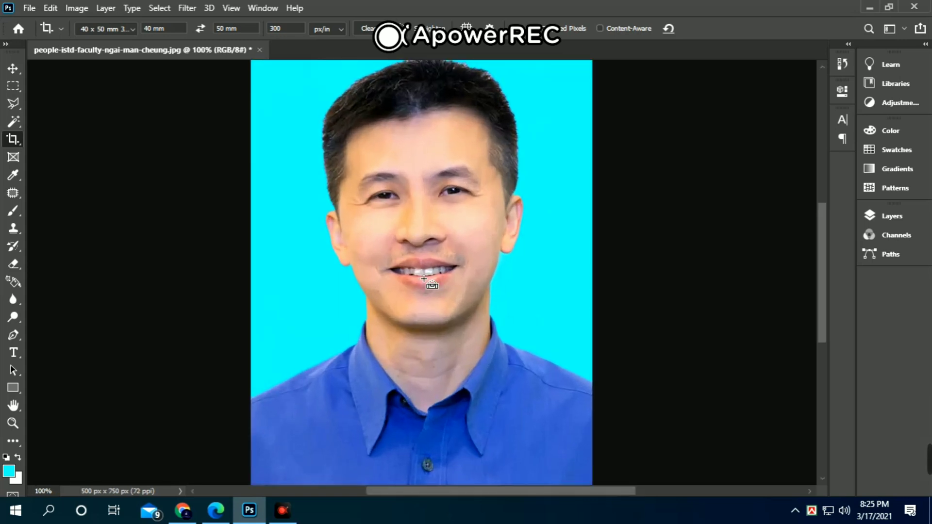
key("ctrl+minus")
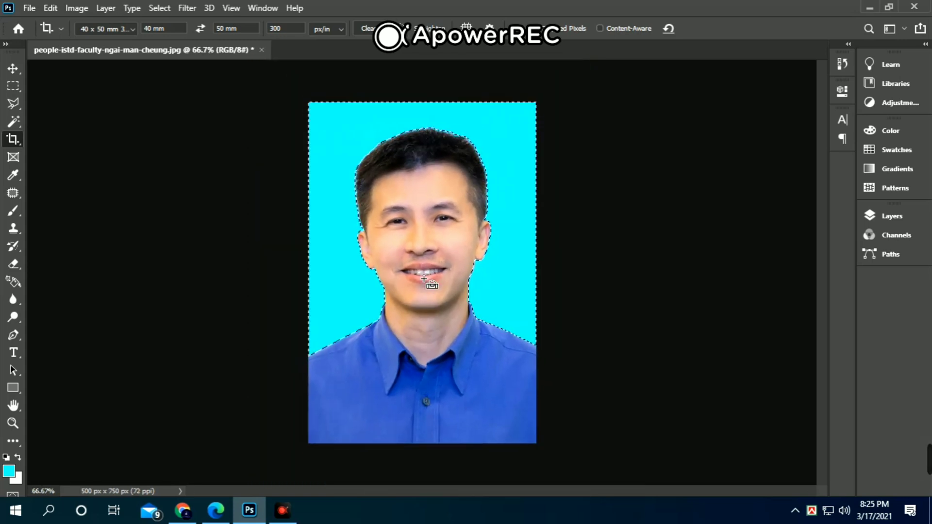
Deselect the background and crop the portrait to 40 x 50 mm at 300 px/in, framing the head and shoulders.
left_click(13, 86)
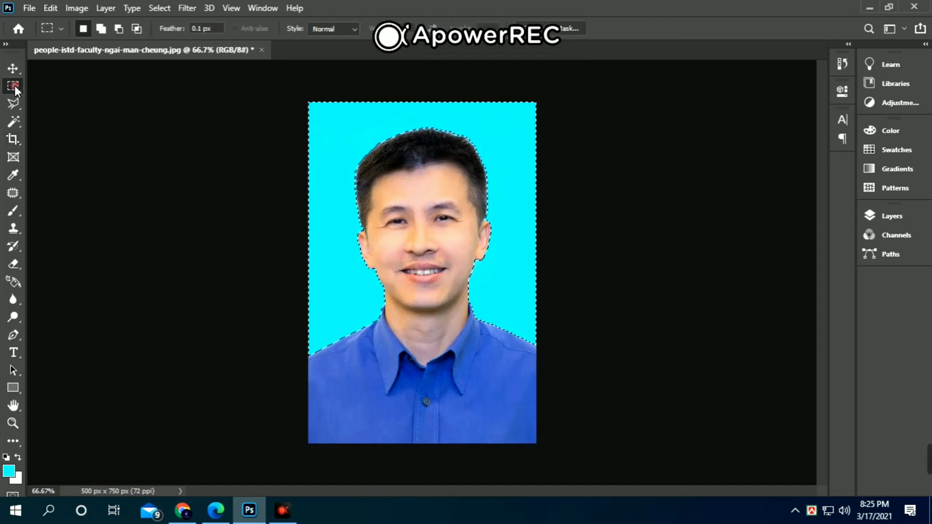
left_click(157, 208)
key("c")
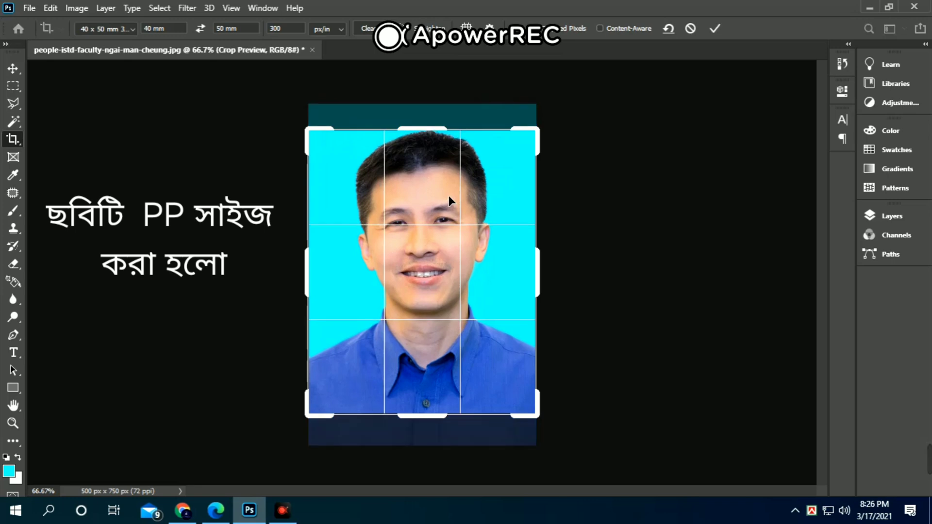
key("Return")
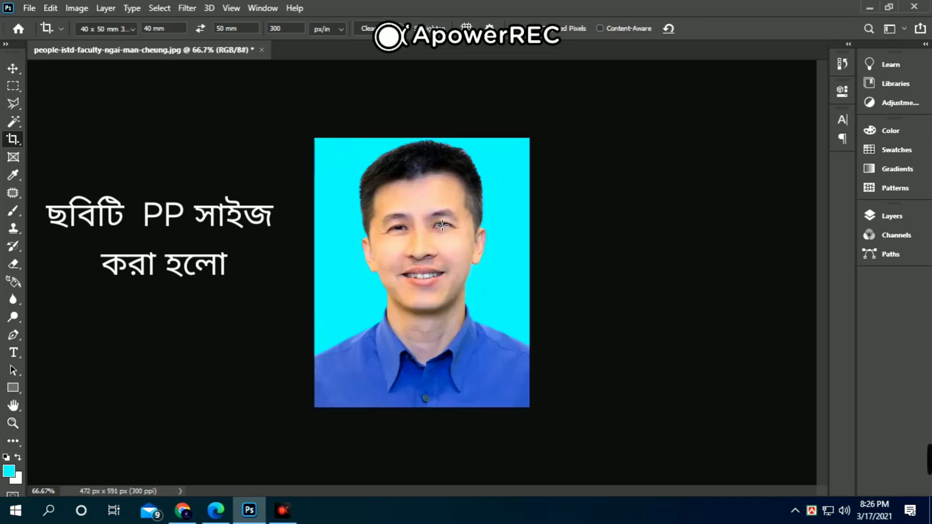
Select the blue shirt with the Magic Wand at tolerance 32, adding the collar, shoulder and darker placket areas.
key("ctrl+plus")
key("ctrl+plus")
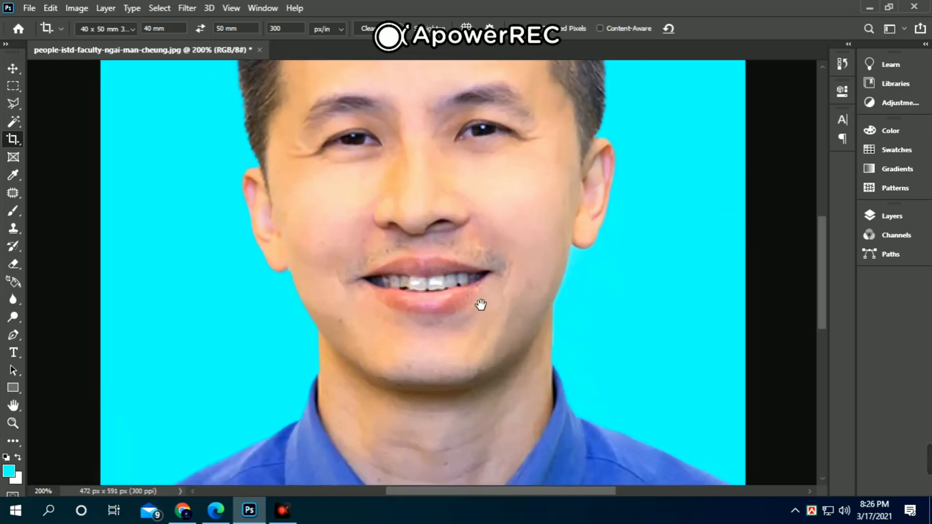
scroll(478, 291, "down", 5)
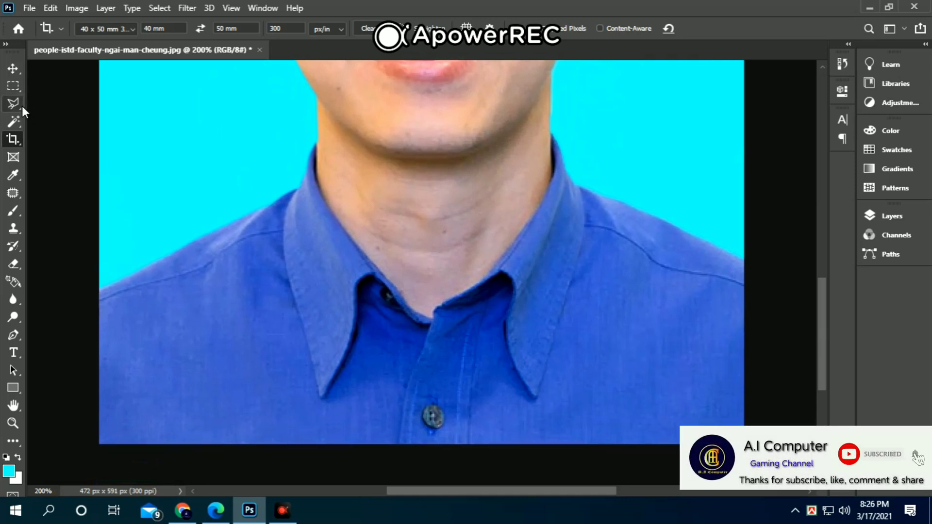
left_click(15, 122)
left_click(252, 281)
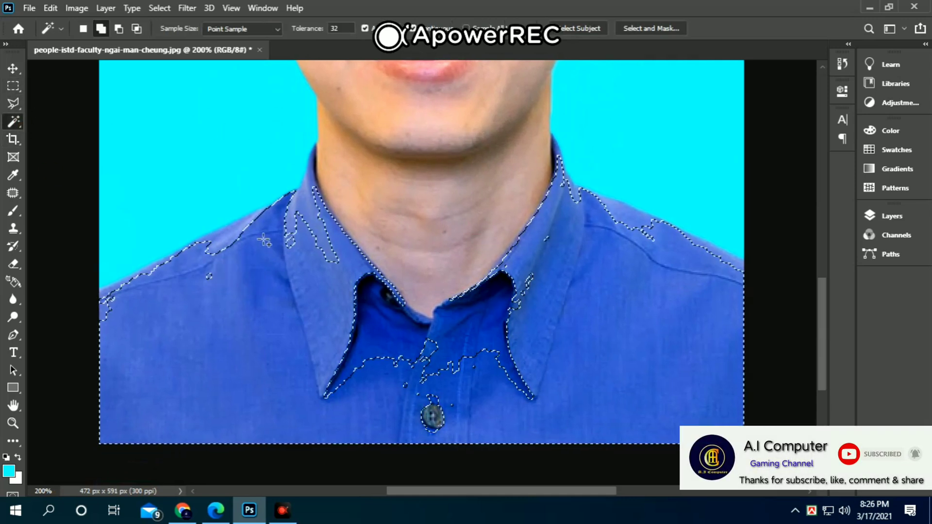
left_click(249, 238)
left_click(249, 225)
left_click(262, 215)
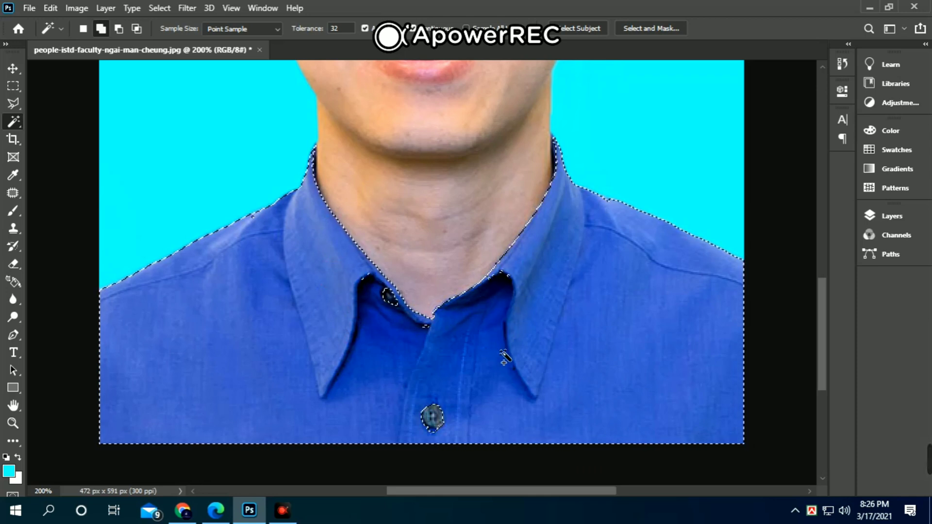
Add the missed edge areas along the shirt's left shoulder and left collar to the selection with the Polygonal Lasso.
scroll(505, 358, "up", 2)
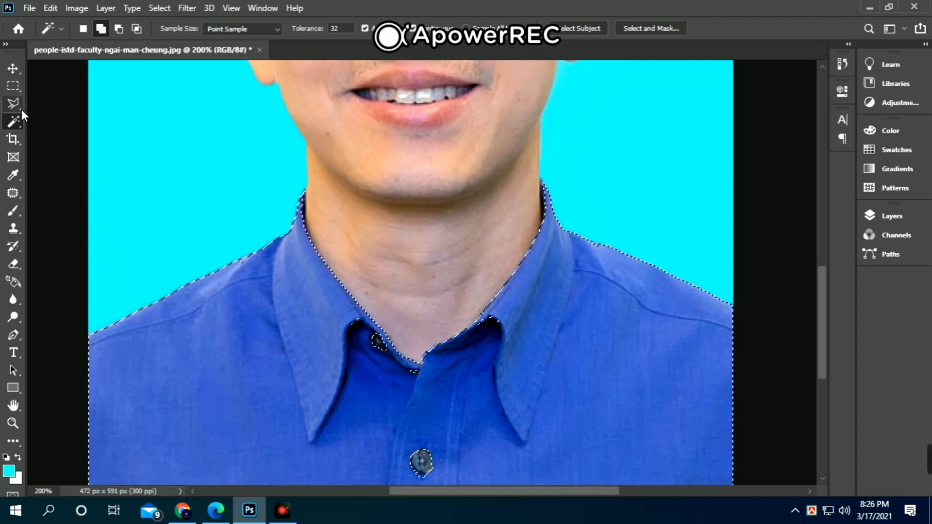
left_click(13, 104)
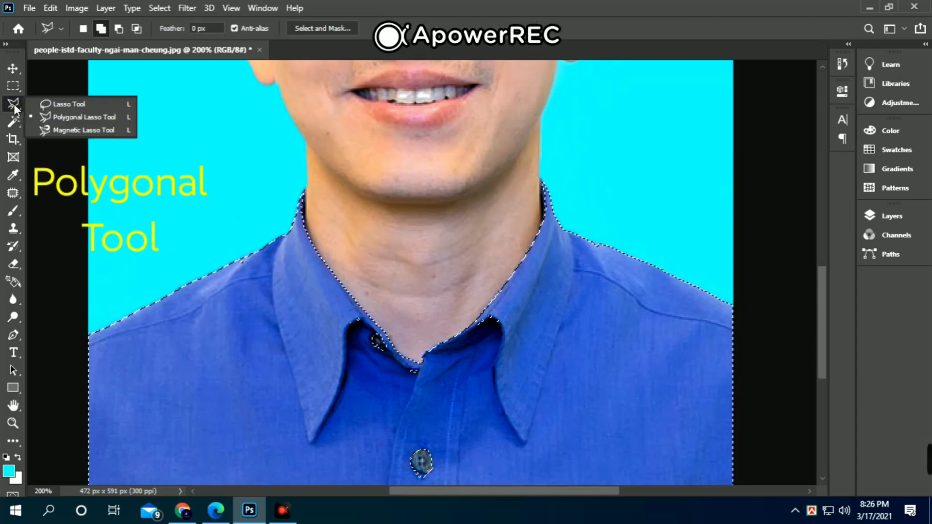
left_click(91, 117)
key("ctrl+plus")
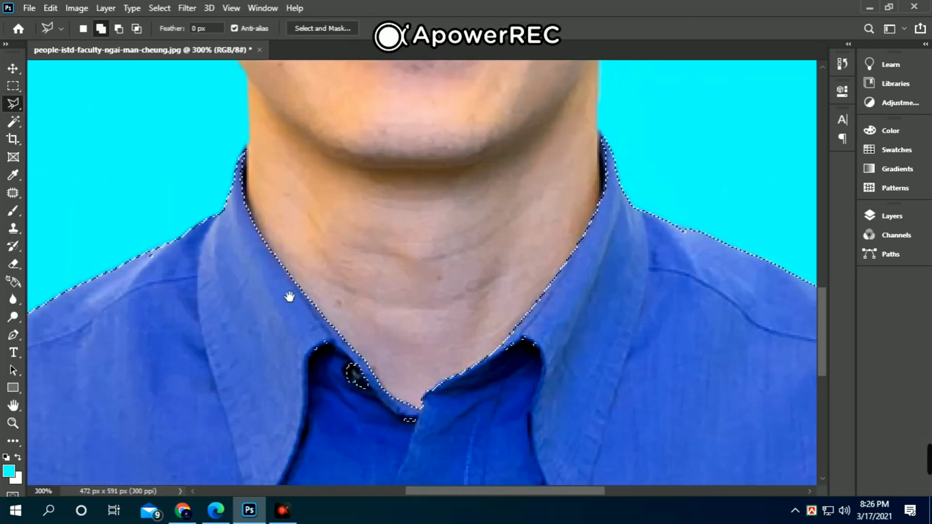
left_click_drag(290, 297, 361, 367)
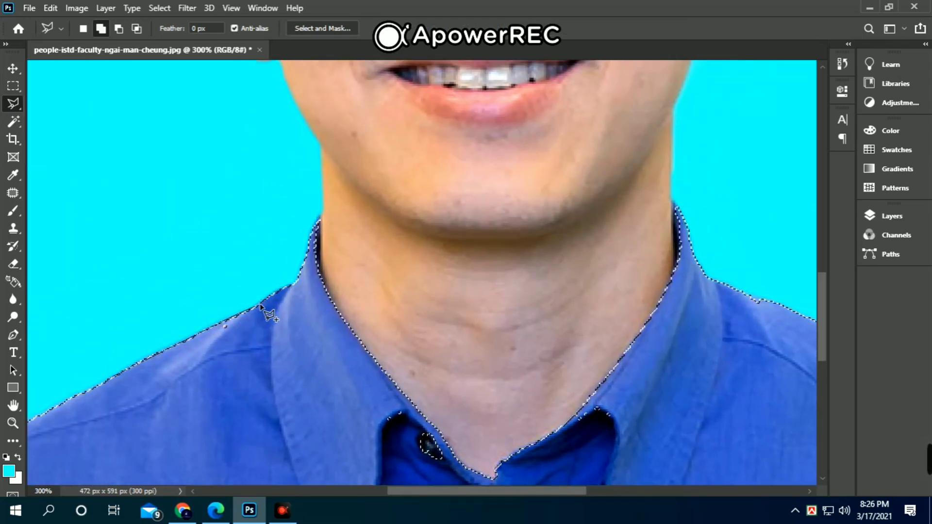
left_click(297, 284)
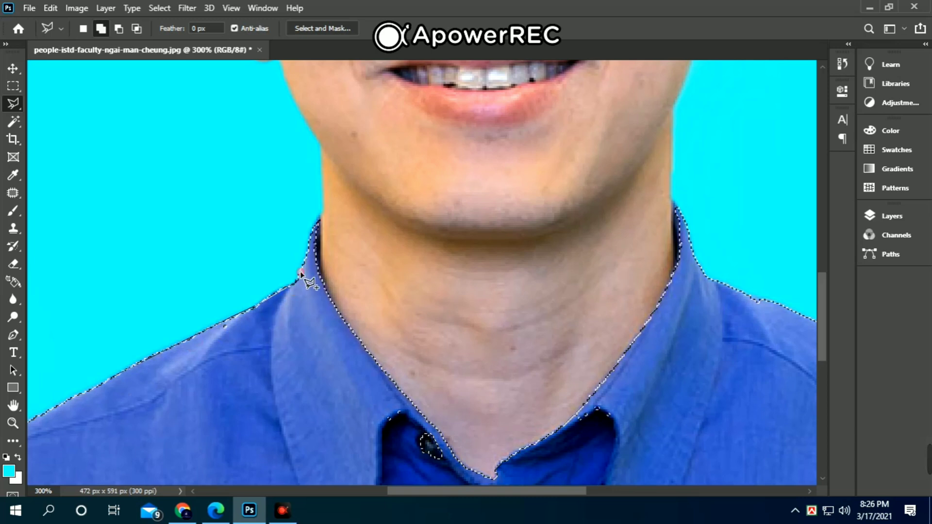
left_click(310, 241)
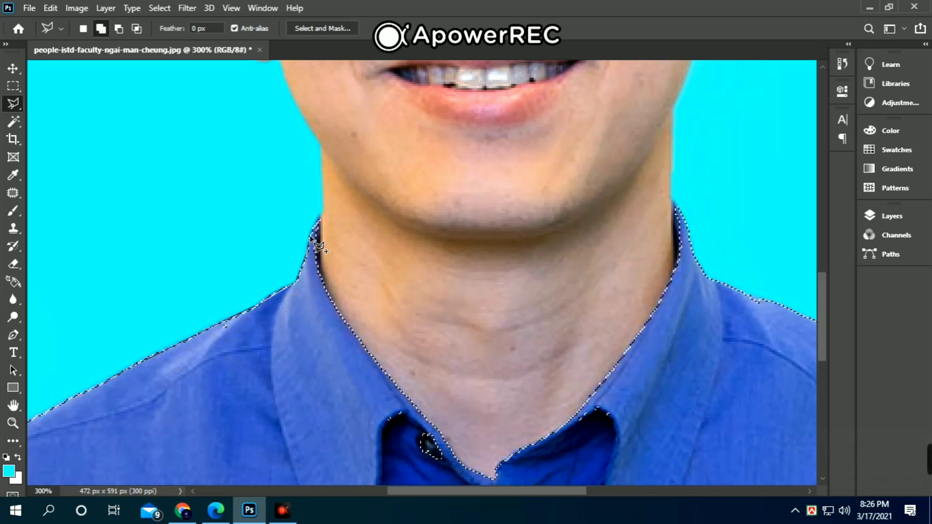
left_click(318, 218)
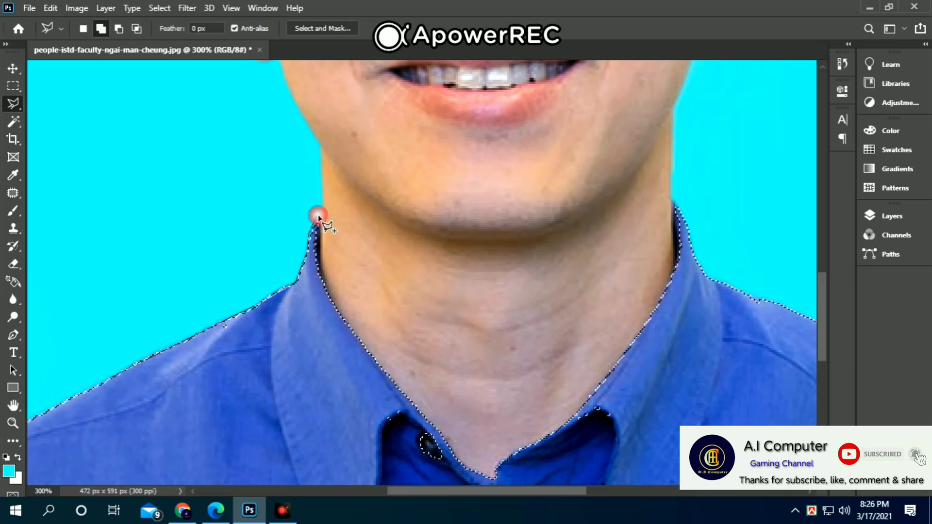
left_click(322, 235)
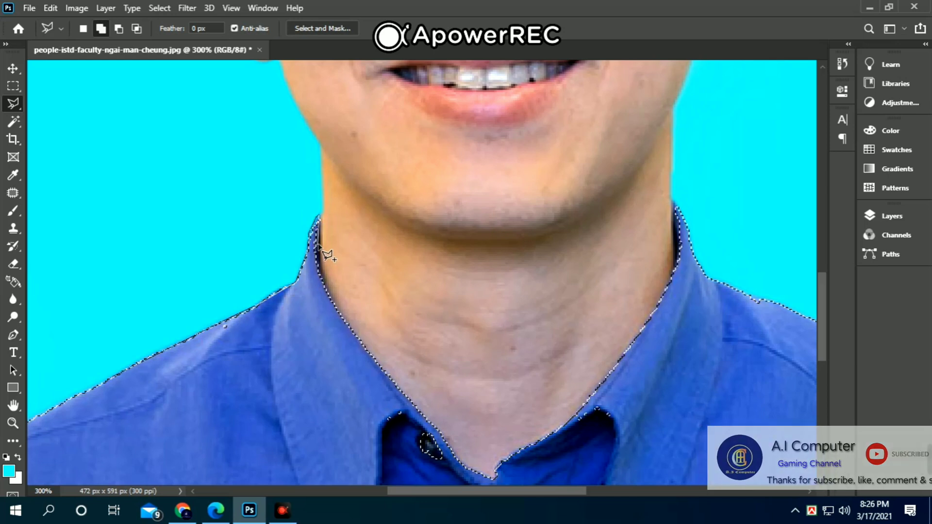
left_click(318, 266)
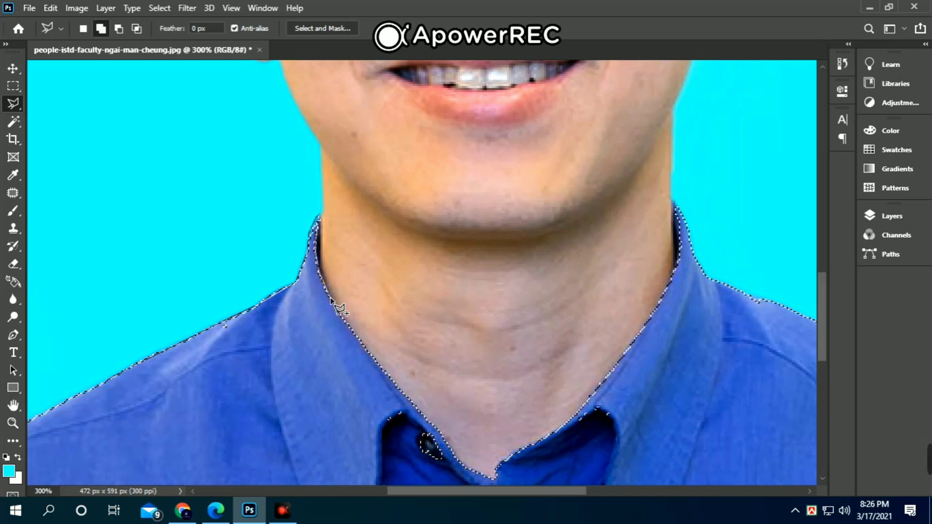
left_click(423, 416)
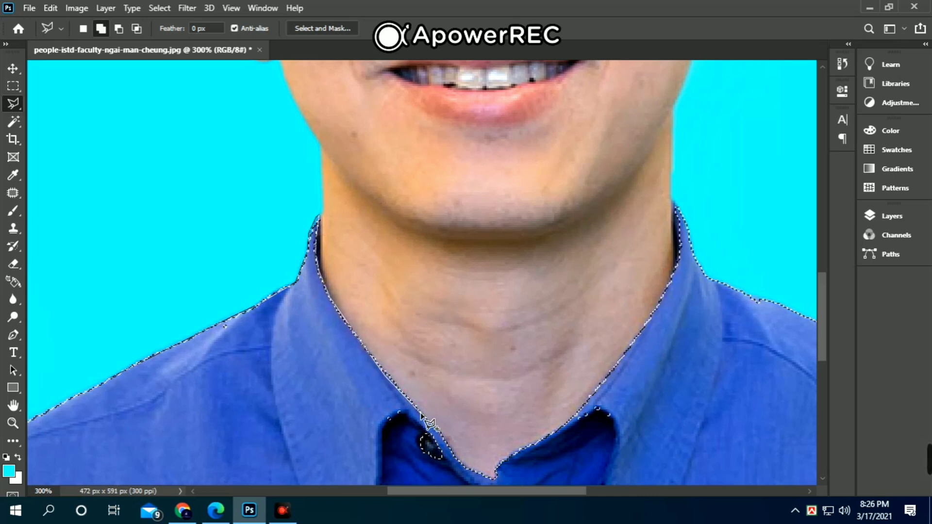
Extend the shirt selection over the neckline notch and the small button inside the left collar.
left_click_drag(425, 418, 372, 266)
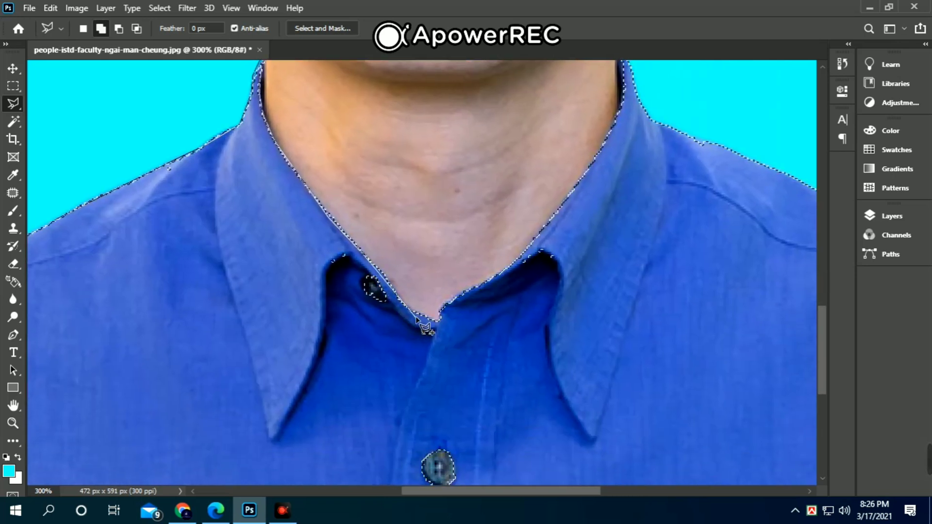
left_click(428, 318)
left_click(445, 330)
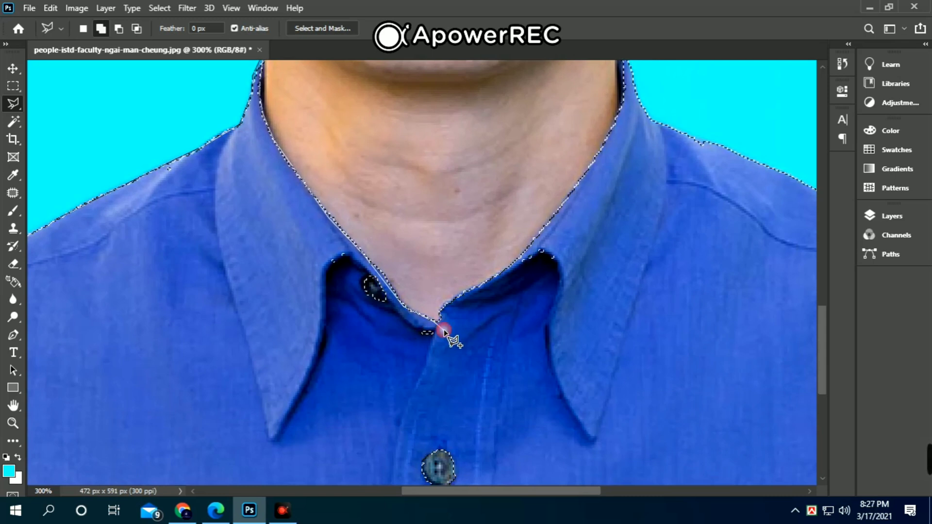
left_click(446, 362)
double_click(293, 256)
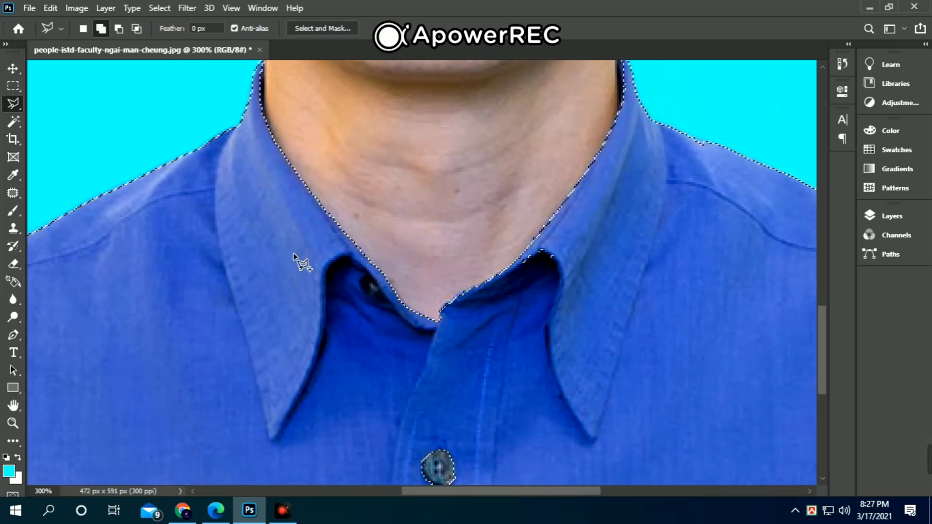
Outline the front shirt button with the Polygonal Lasso to include it in the selection.
left_click_drag(418, 481, 380, 339)
left_click(334, 342)
left_click(398, 370)
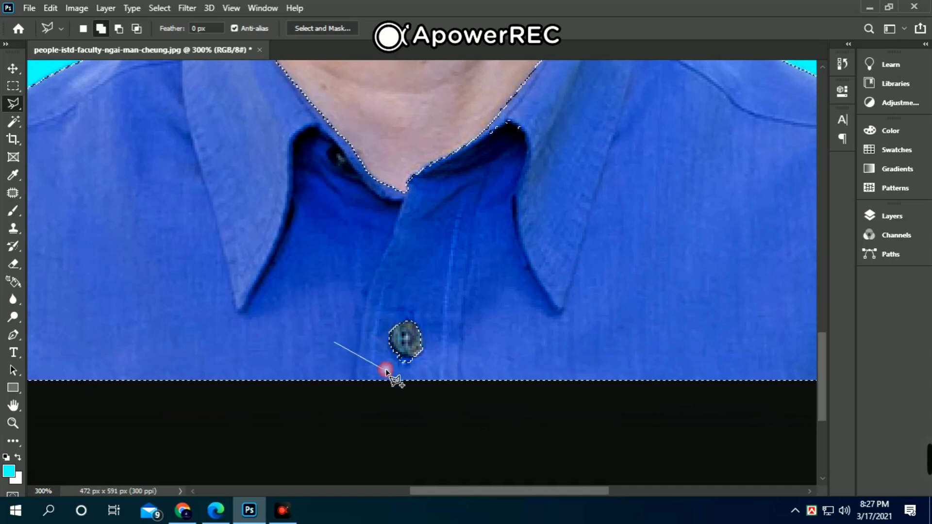
left_click(446, 364)
left_click(424, 290)
left_click(372, 281)
double_click(344, 308)
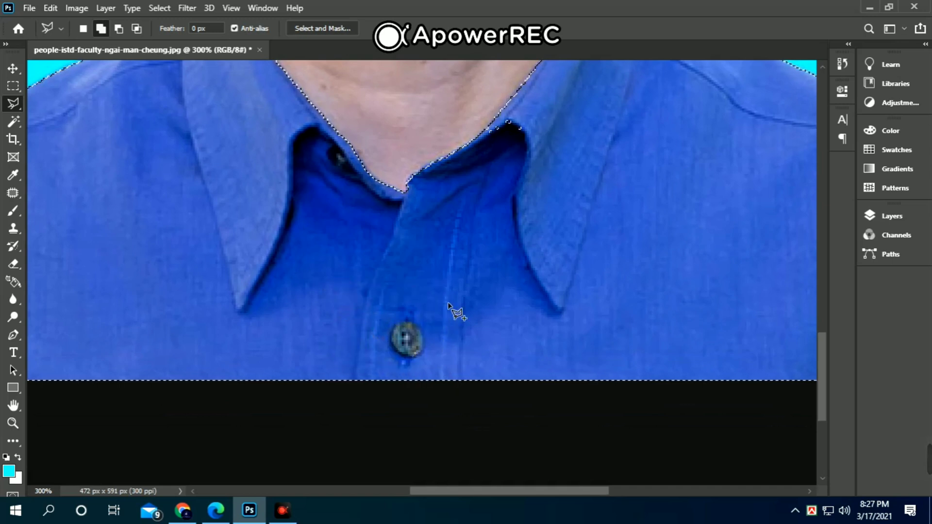
Add the missed areas along the shirt's right collar and right shoulder to the selection with the Polygonal Lasso.
left_click_drag(484, 281, 441, 375)
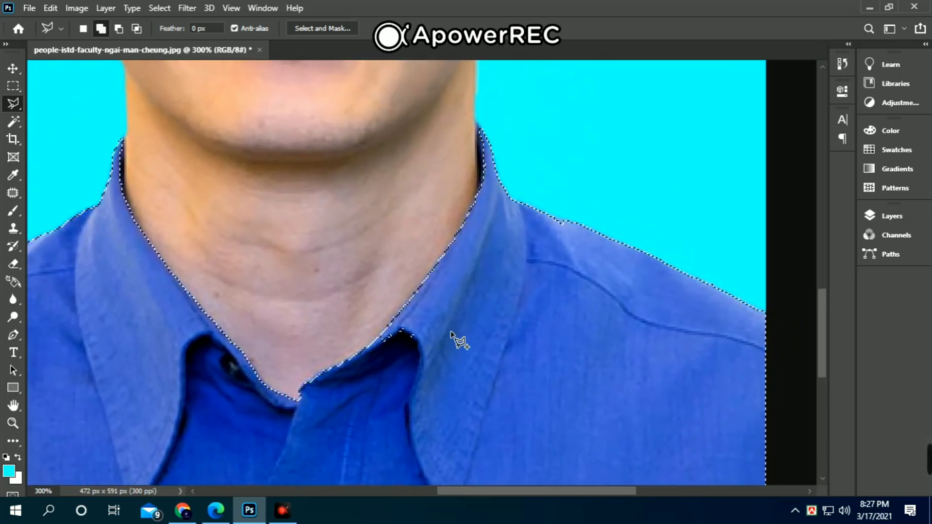
left_click_drag(510, 243, 465, 351)
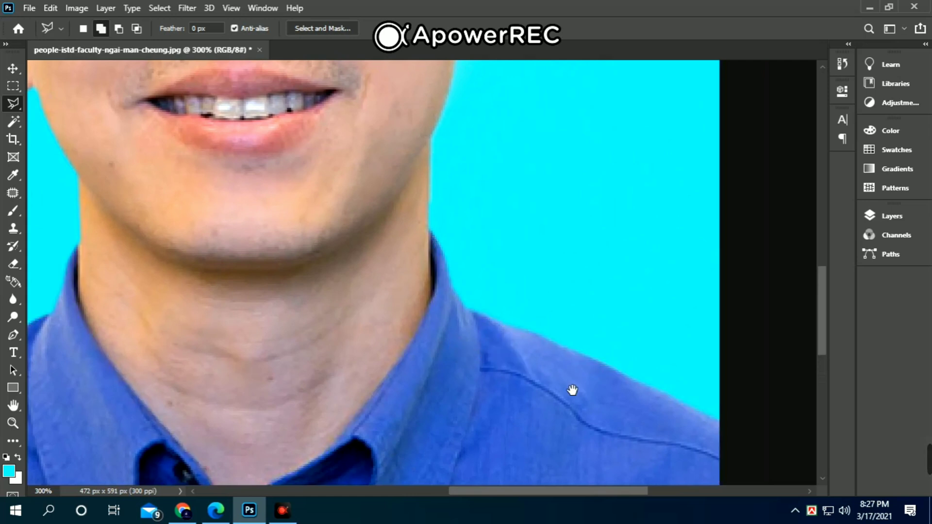
left_click_drag(572, 389, 462, 322)
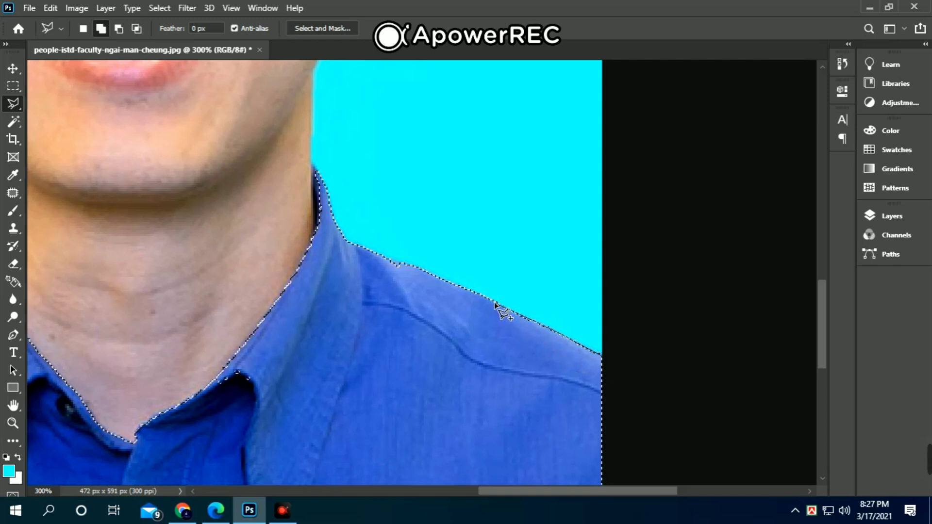
left_click_drag(494, 302, 588, 281)
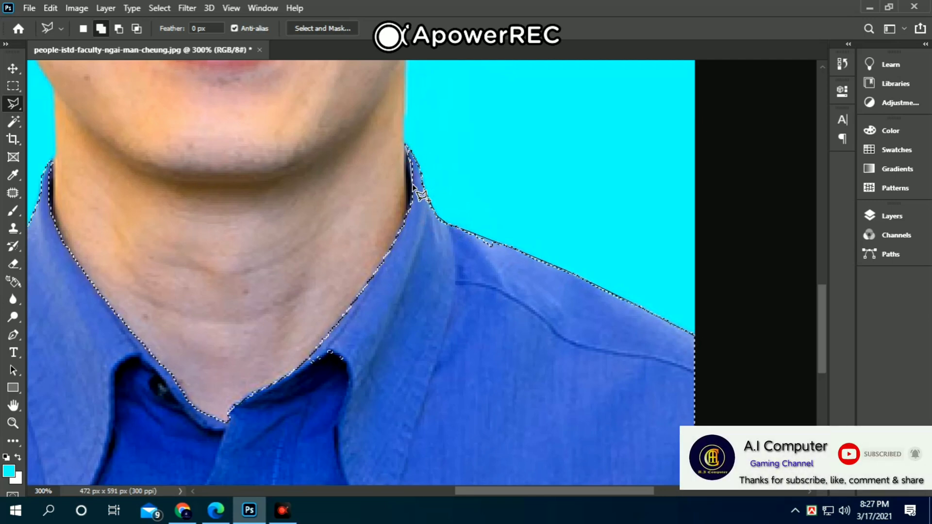
left_click(386, 242)
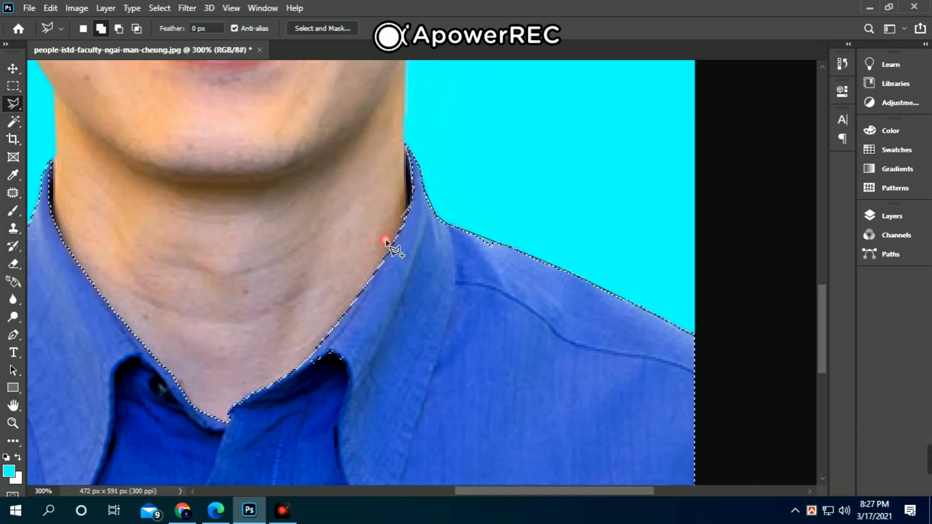
left_click(379, 281)
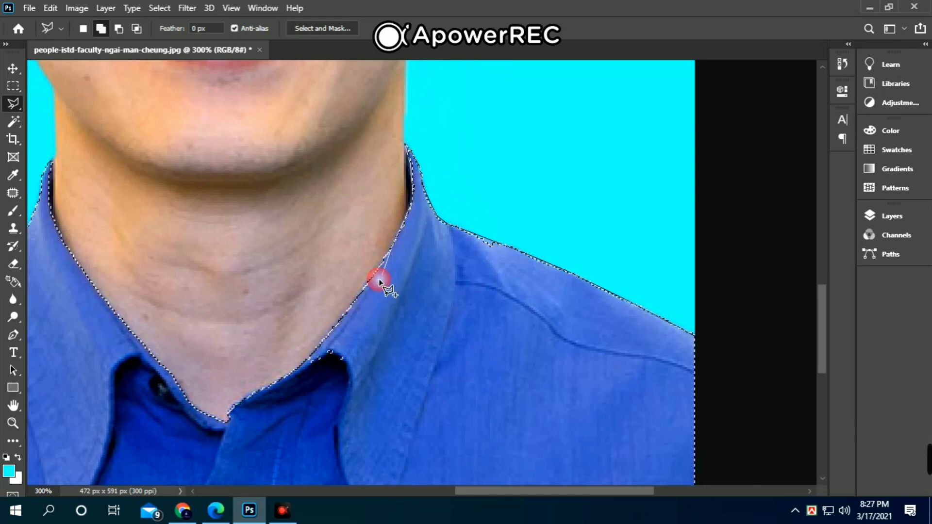
left_click(357, 311)
left_click(408, 352)
left_click(537, 364)
double_click(582, 408)
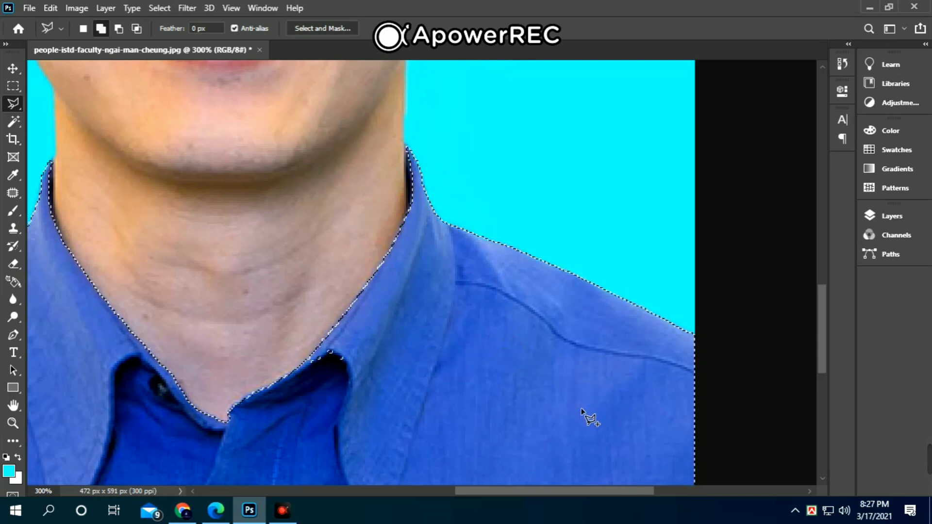
Clean up the selection at the right collar's fold with the freehand Lasso, adding the missed spots and subtracting the excess at the neck.
left_click_drag(505, 407, 525, 323)
right_click(17, 103)
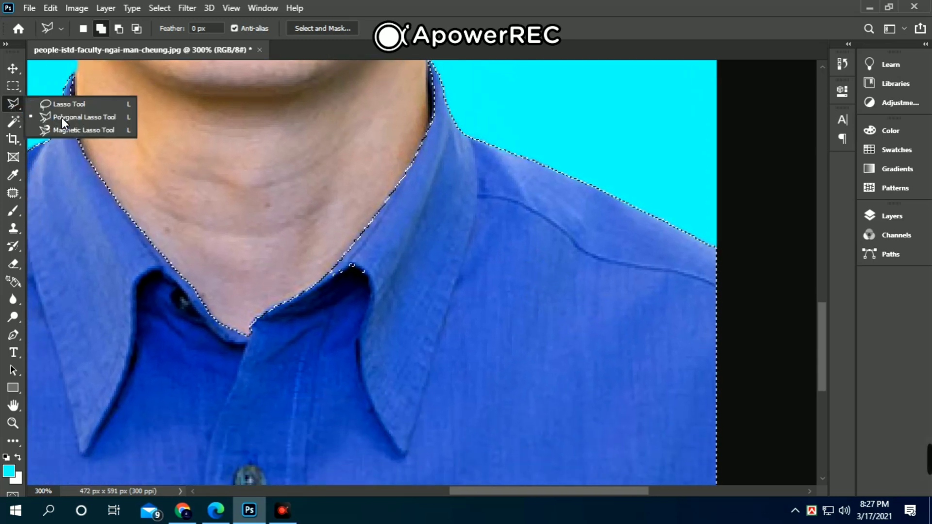
left_click(77, 104)
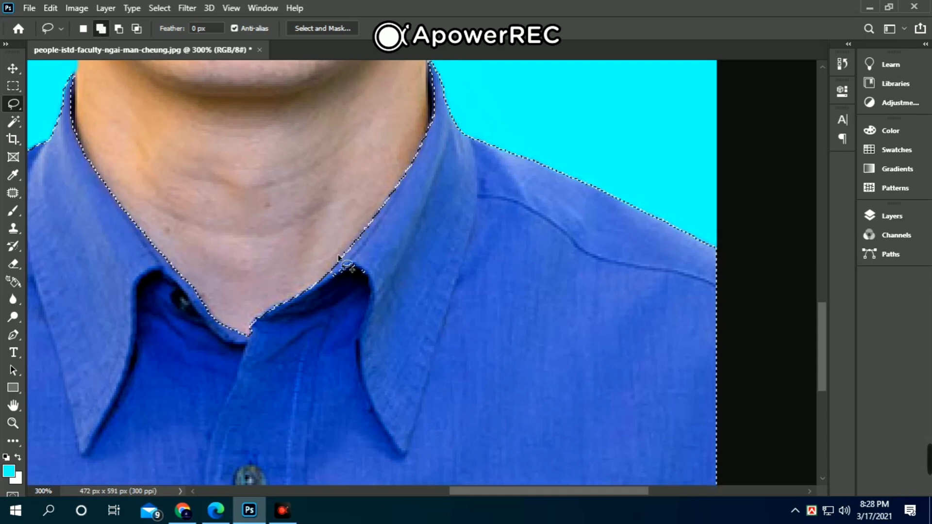
mouse_move(350, 263)
left_mouse_down()
mouse_move(340, 275)
mouse_move(406, 256)
mouse_move(376, 253)
left_mouse_up()
key("alt")
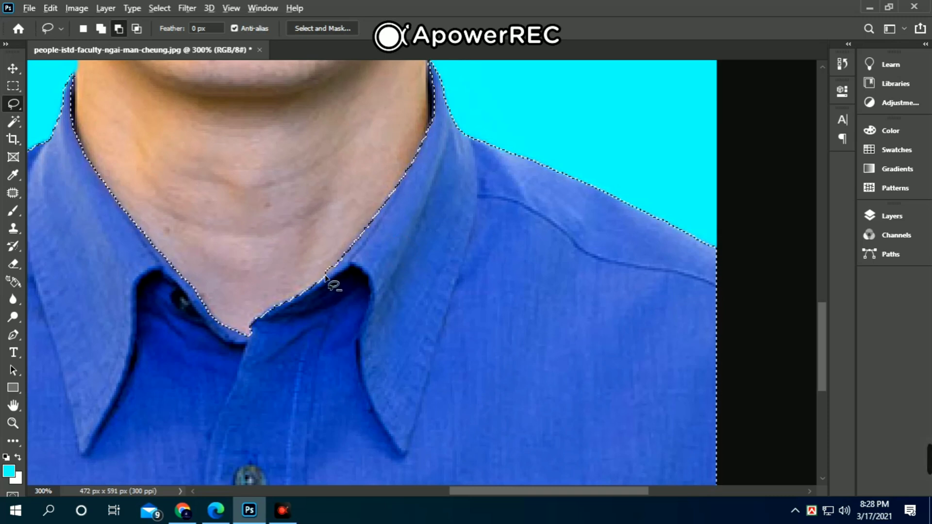
left_click_drag(305, 262, 307, 266)
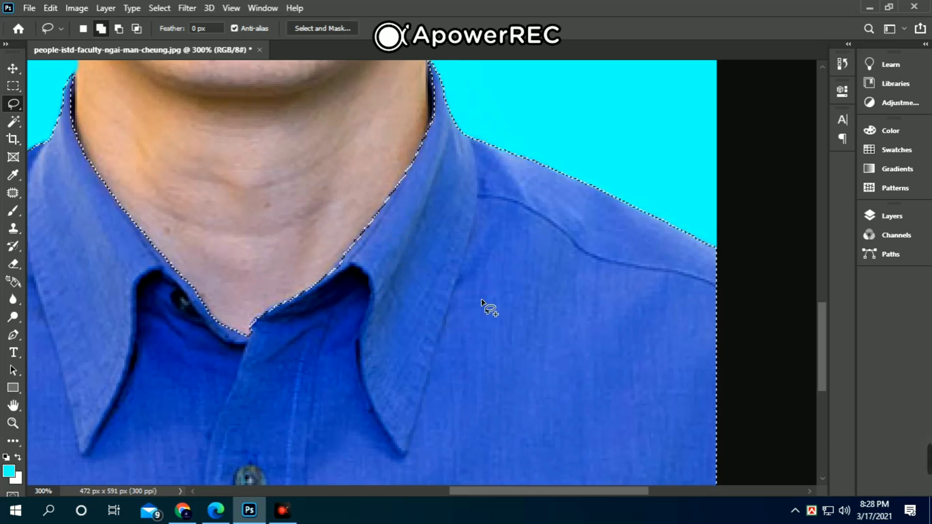
Convert the Background into a regular layer named Layer 0 and copy the selected shirt onto its own layer.
left_click_drag(431, 369, 490, 282)
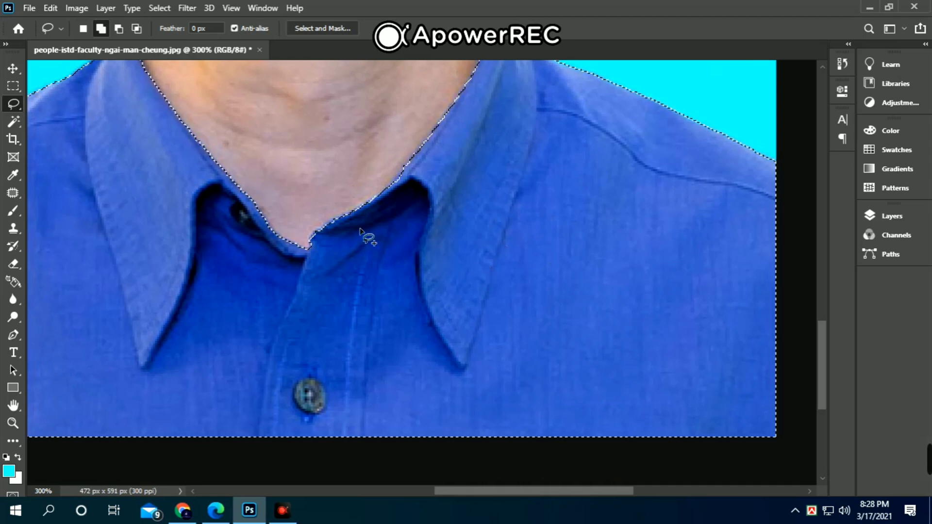
mouse_move(351, 214)
left_mouse_down()
mouse_move(316, 235)
mouse_move(319, 252)
mouse_move(349, 242)
mouse_move(378, 255)
left_mouse_up()
left_click_drag(407, 284, 473, 349)
scroll(473, 348, "up", 1)
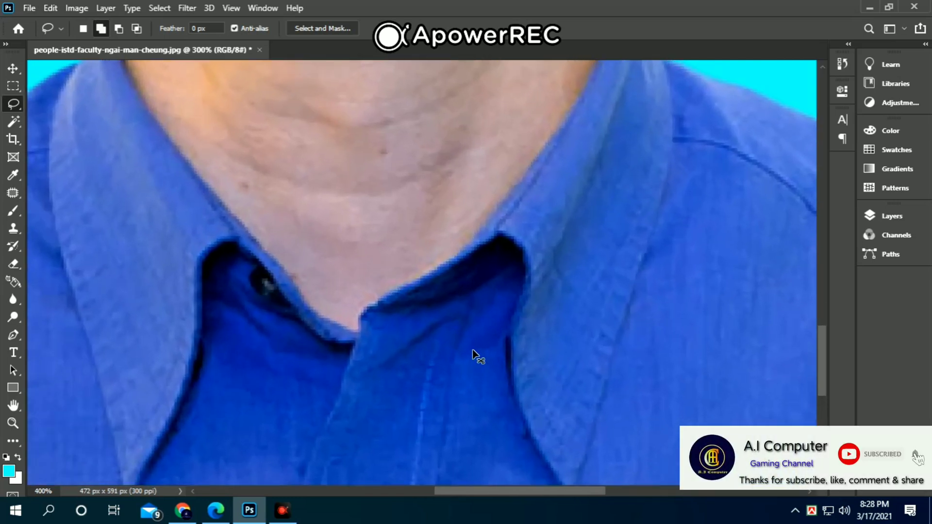
scroll(473, 348, "down", 4)
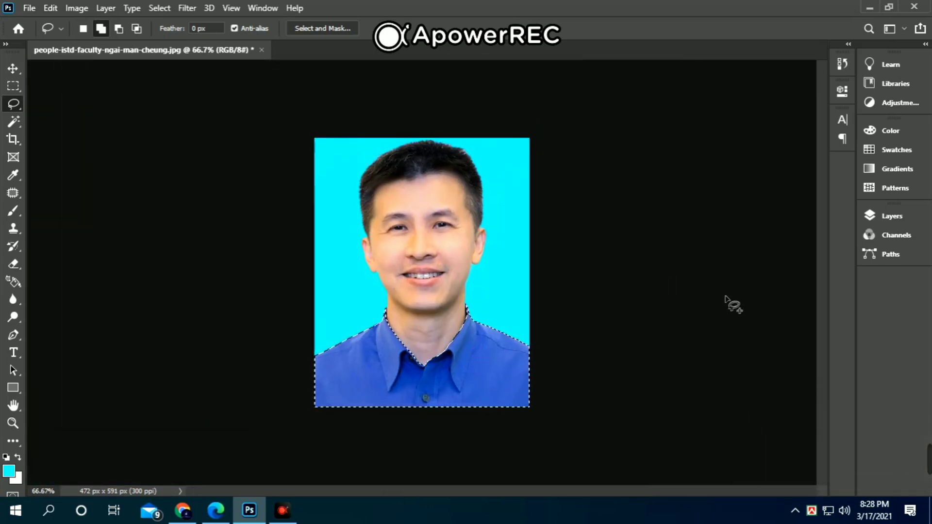
left_click(892, 214)
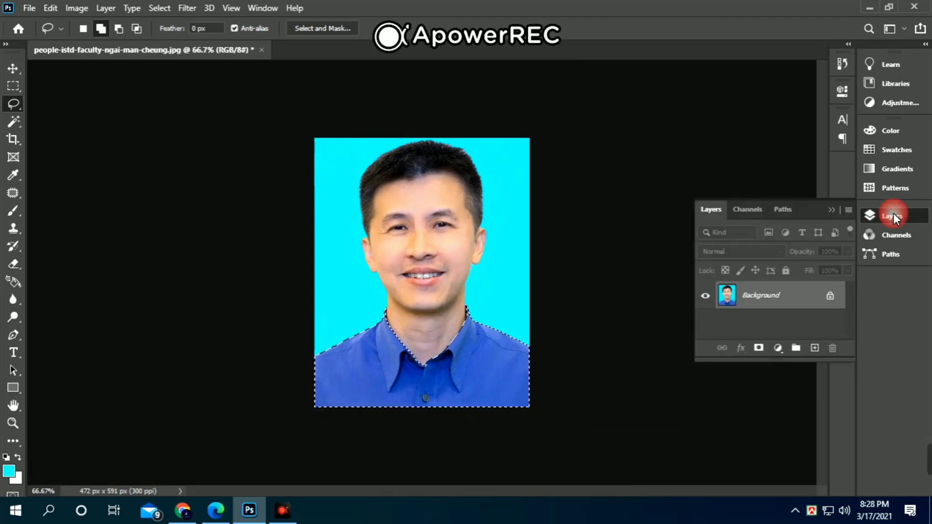
double_click(793, 304)
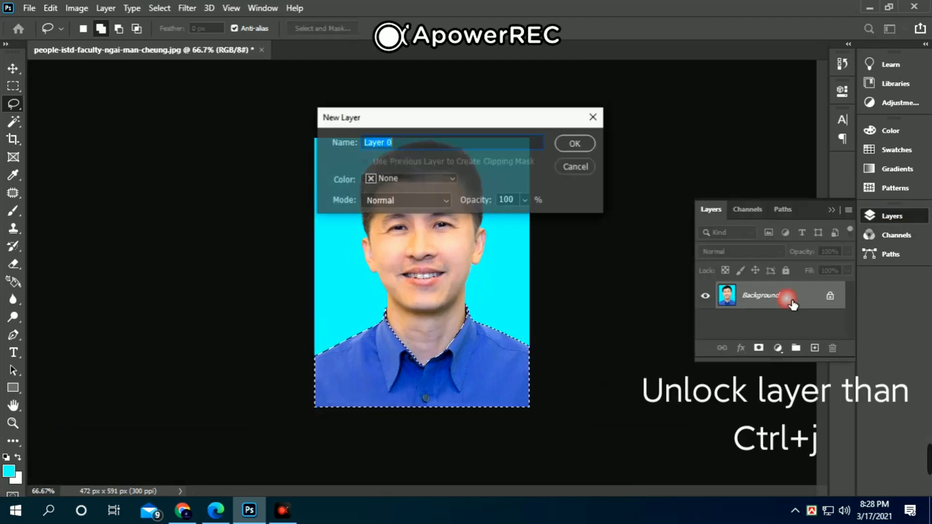
key("Return")
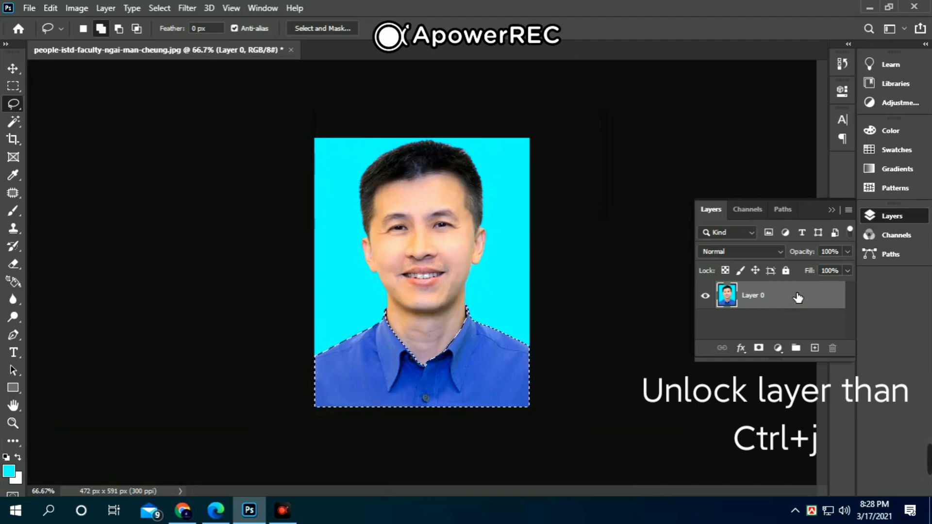
key("ctrl+j")
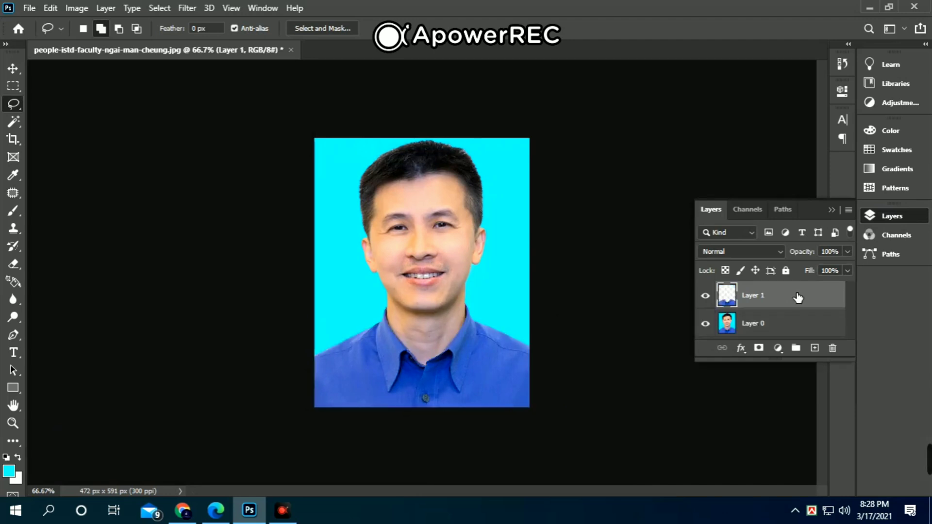
Colorize the shirt layer with a Hue/Saturation adjustment, setting the hue to 360 and the saturation to 61.
left_click(13, 68)
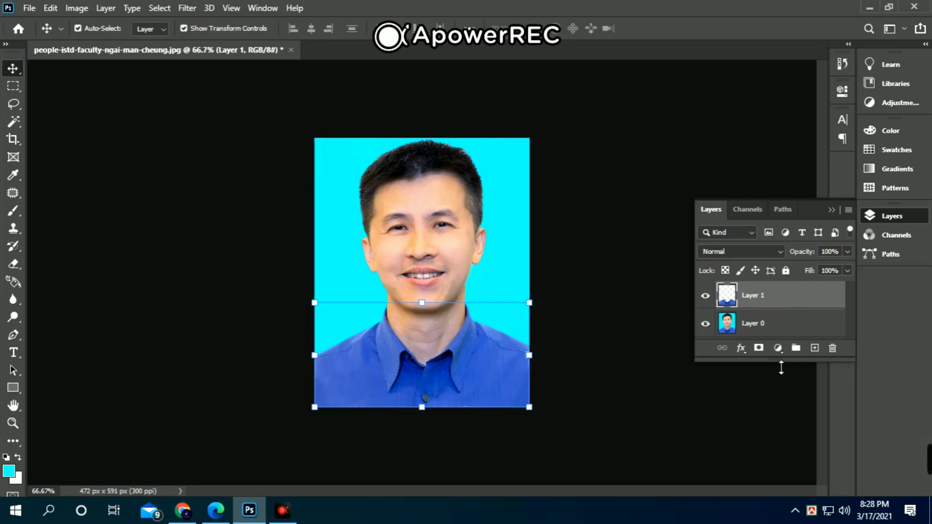
key("ctrl")
key("ctrl+u")
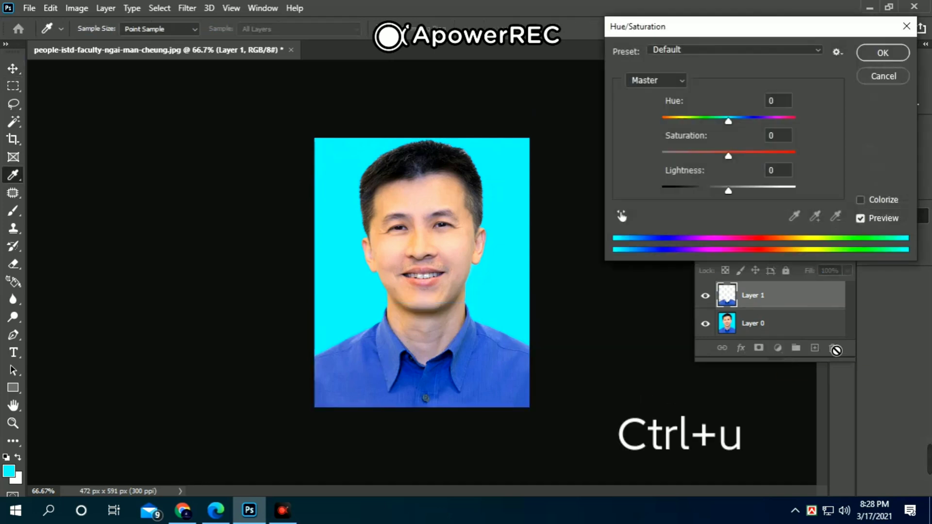
left_click(864, 203)
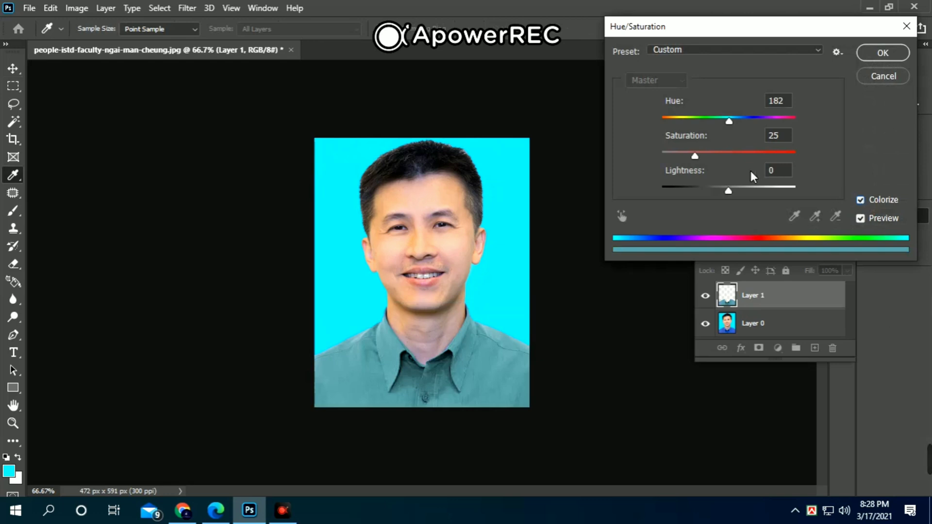
left_click_drag(710, 155, 803, 120)
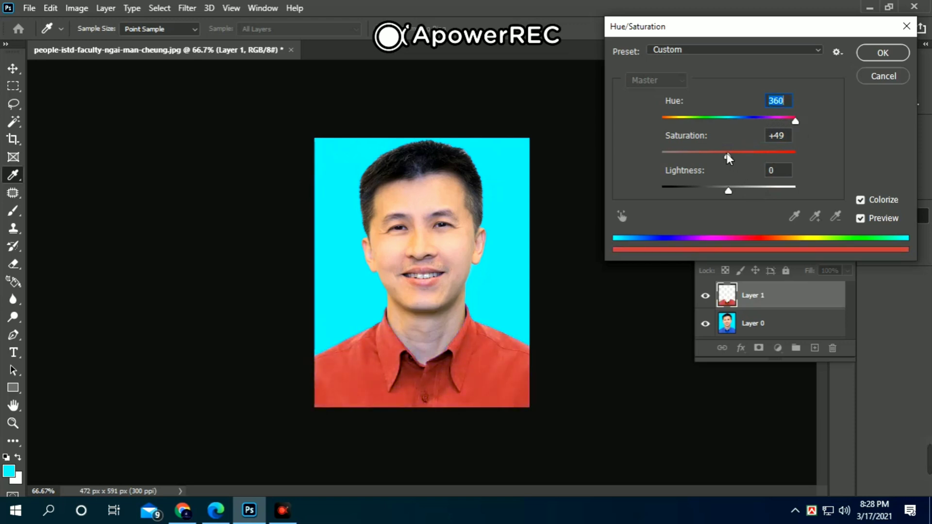
mouse_move(737, 154)
left_mouse_down()
mouse_move(702, 154)
mouse_move(743, 151)
left_mouse_up()
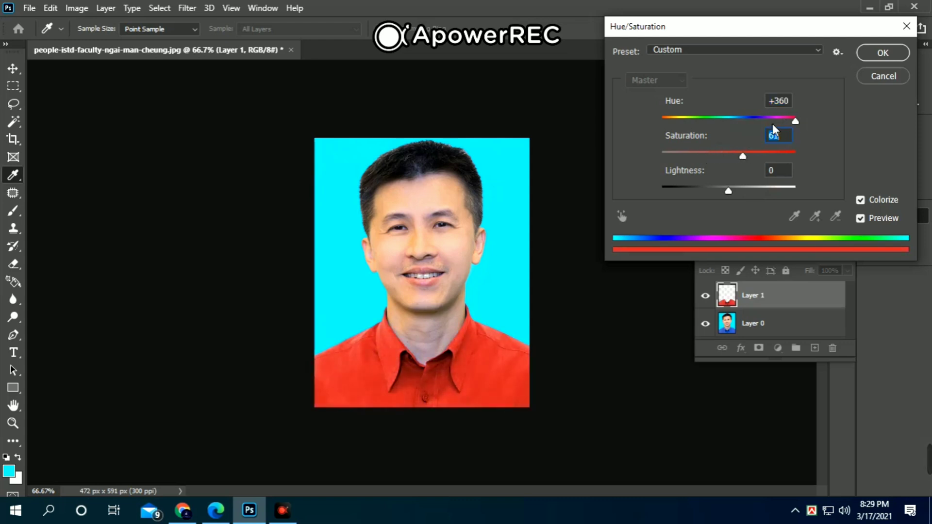
Try other hues for the colorized shirt, set the hue to 276 for purple and apply the adjustment.
left_click_drag(758, 116, 794, 127)
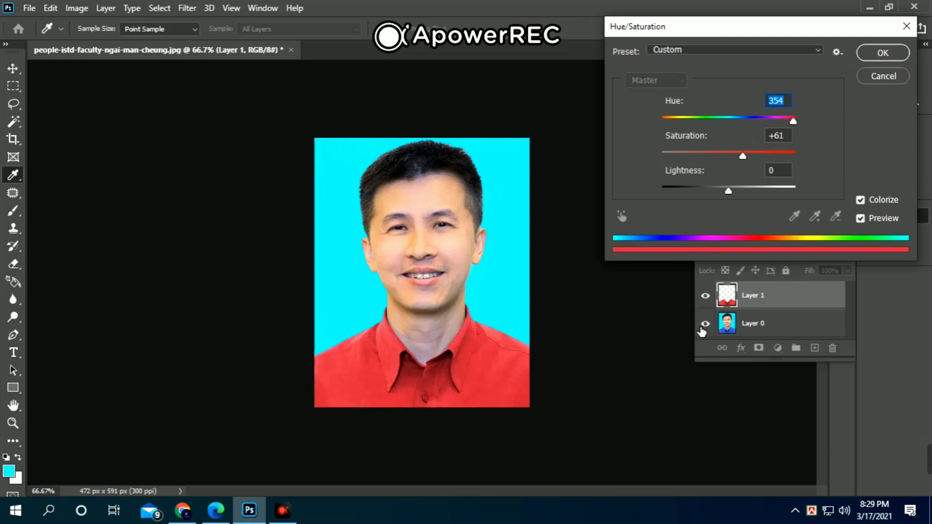
left_click(767, 119)
left_click_drag(767, 118, 794, 118)
left_click(754, 117)
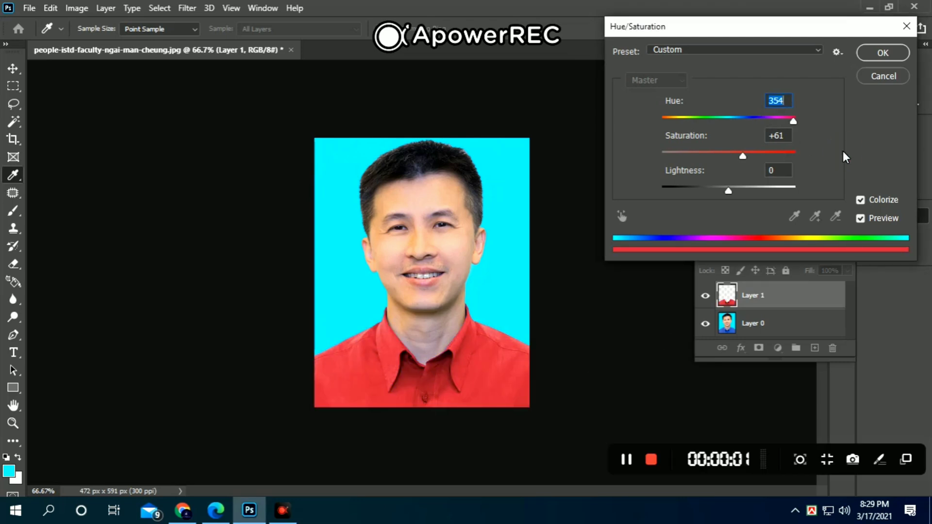
left_click_drag(791, 121, 765, 123)
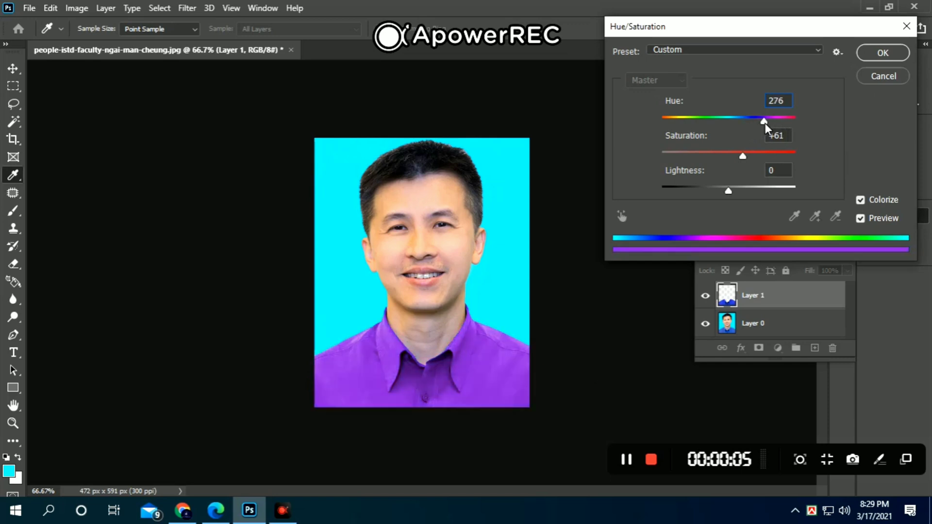
key("Return")
Inspect the purple shirt's collar and edges up close and compare it with the original by toggling Layer 1's visibility.
key("v")
key("ctrl+1")
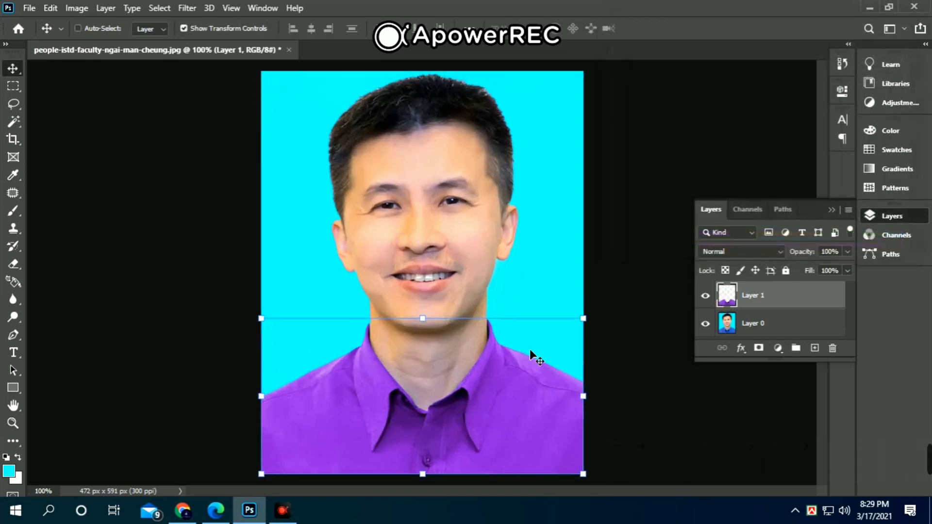
left_click(466, 346)
key("ctrl+plus")
scroll(491, 332, "down", 6)
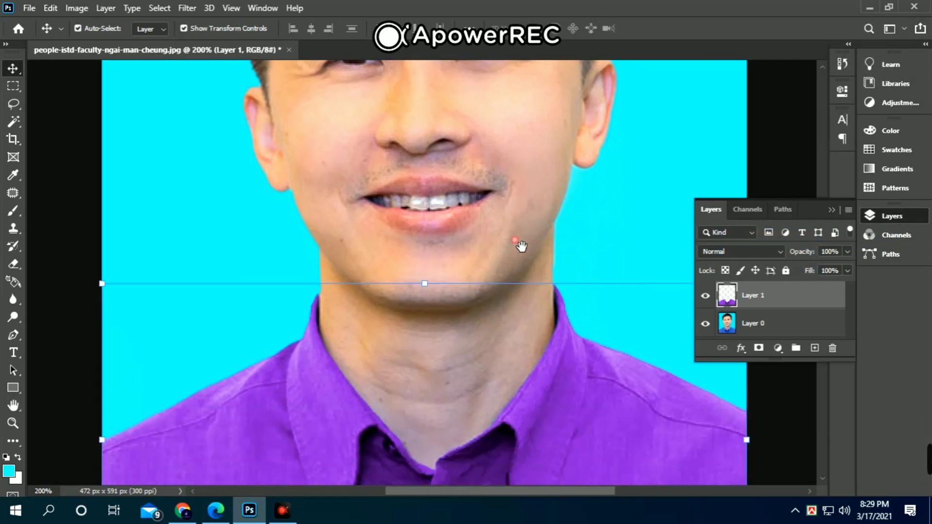
key("ctrl+minus")
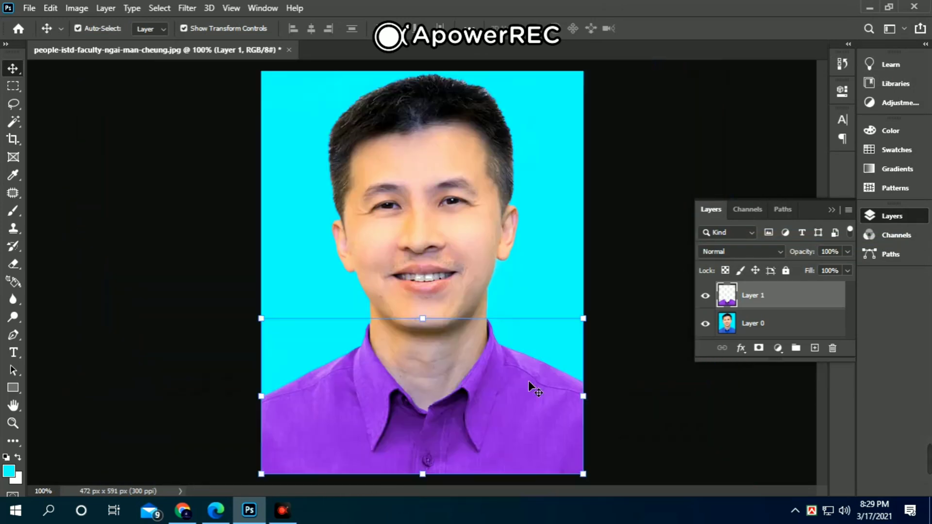
left_click(706, 296)
left_click(706, 297)
left_click(706, 296)
Apply another Hue/Saturation adjustment to the shirt layer, setting saturation to -64 and shifting the hue negatively to a muted green.
key("ctrl+u")
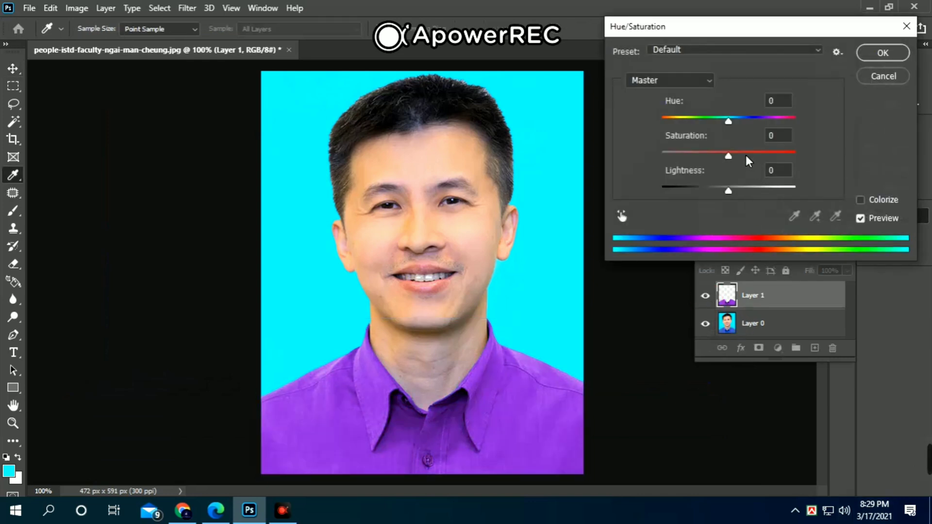
left_click_drag(746, 155, 686, 156)
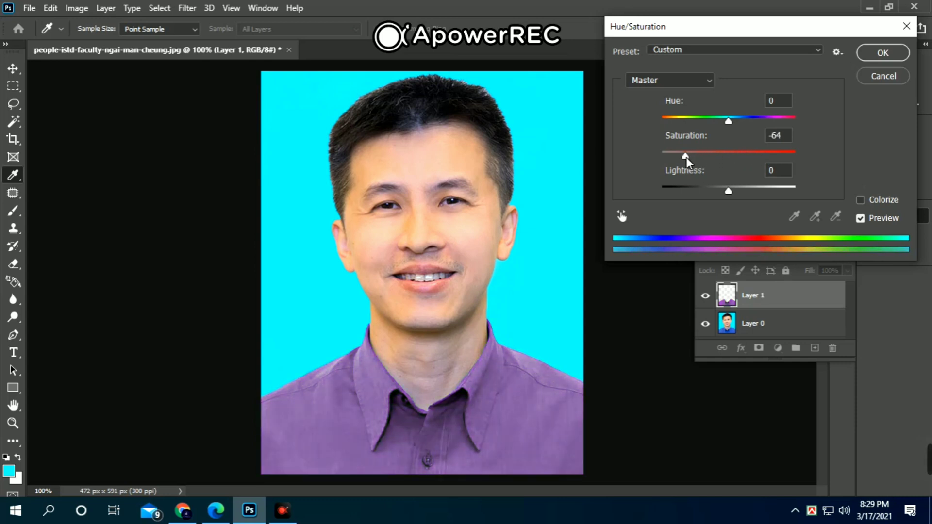
left_click_drag(742, 117, 675, 118)
key("Return")
key("v")
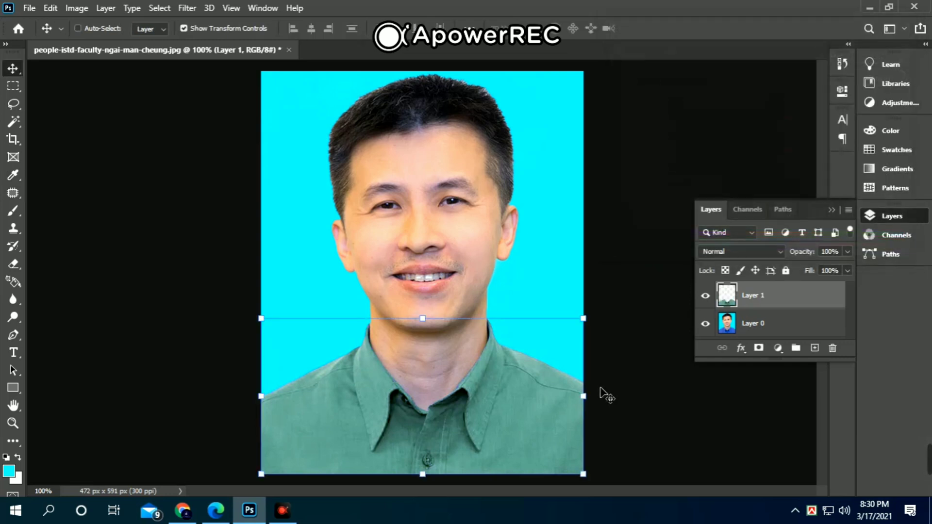
Examine the green shirt's collar, button and shoulders up close and compare it with the original by toggling Layer 1's visibility.
key("ctrl+plus")
key("ctrl+plus")
left_click_drag(558, 408, 569, 358)
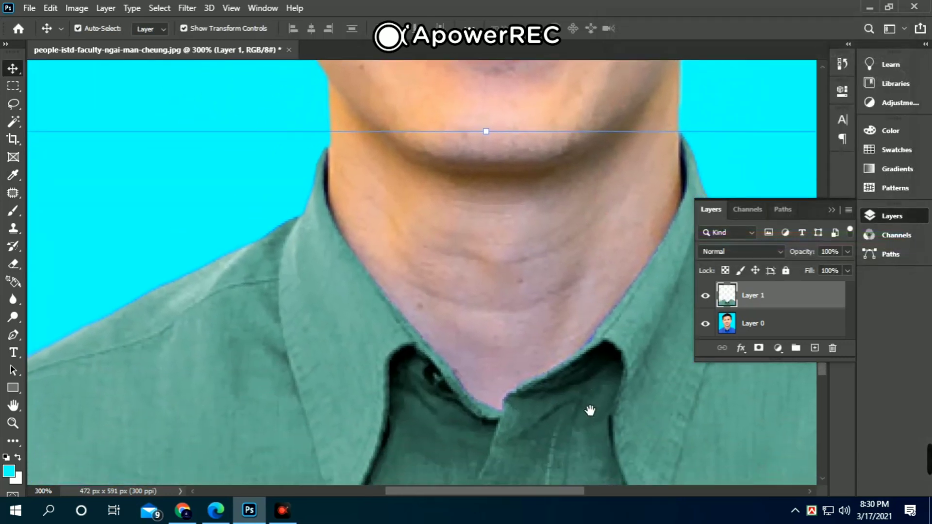
left_click_drag(590, 411, 587, 339)
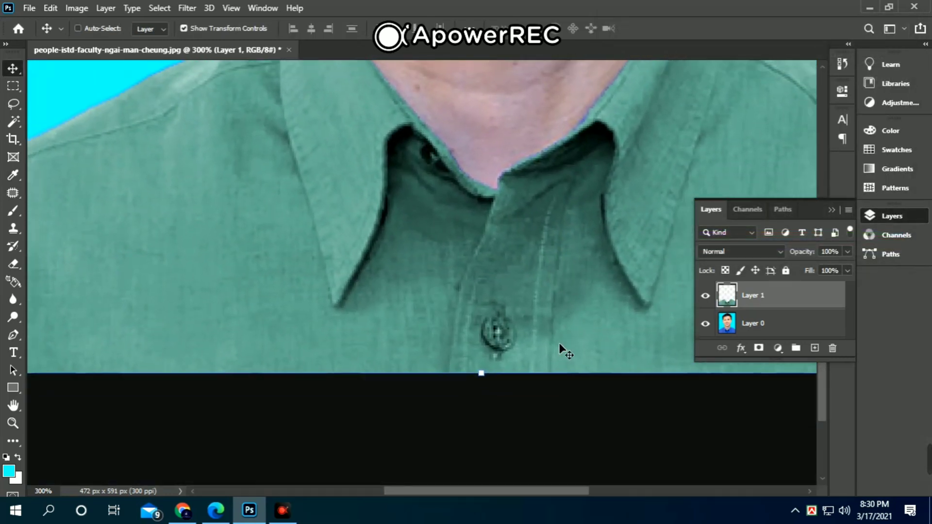
key("ctrl+minus")
left_click_drag(613, 233, 520, 265)
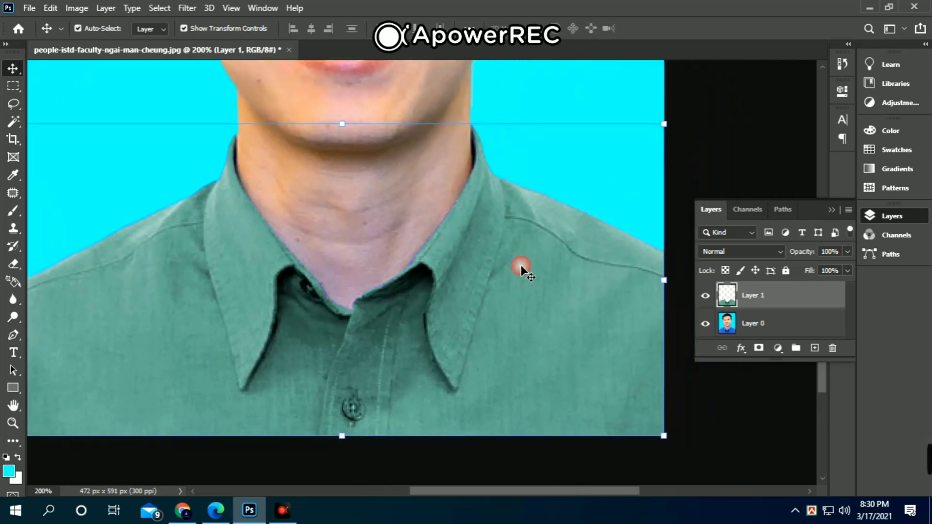
key("ctrl+minus")
key("ctrl+minus")
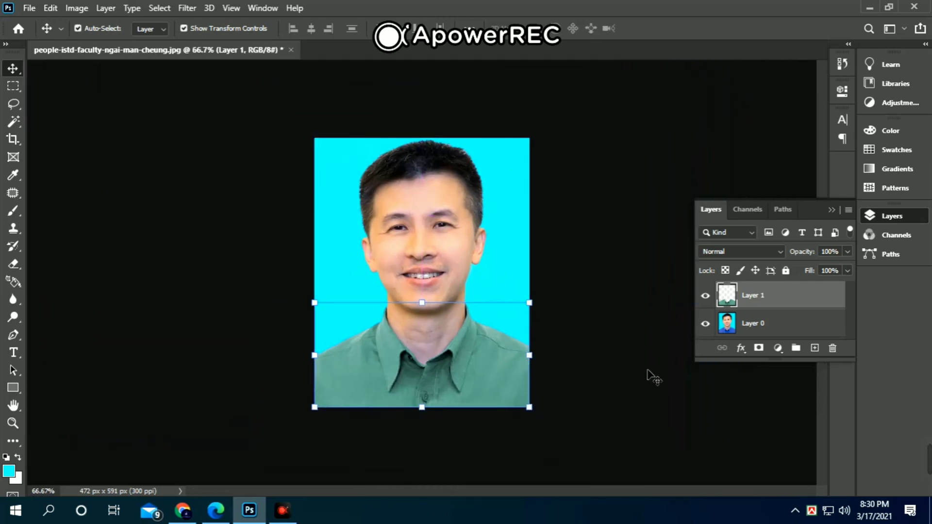
left_click(706, 296)
left_click(706, 296)
Recolor the shirt layer yellow with Hue/Saturation, using hue -112 and saturation +67.
key("ctrl+u")
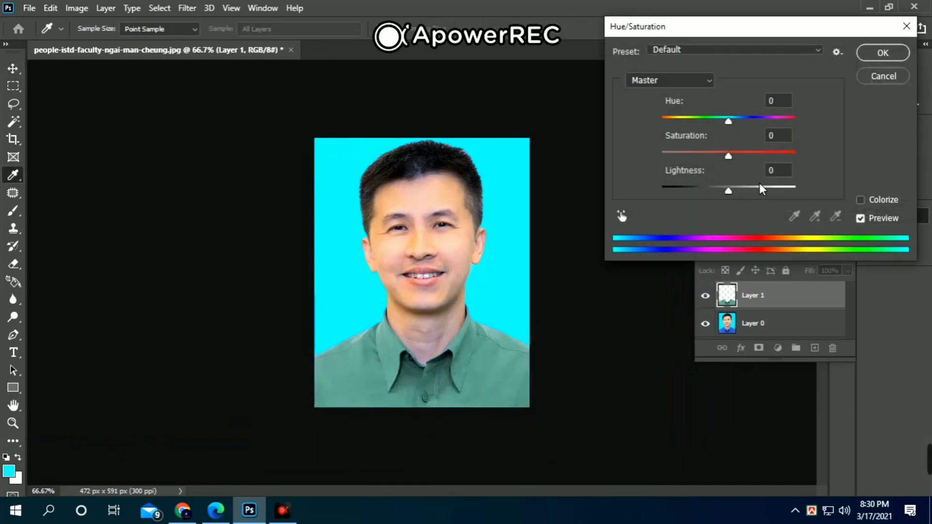
left_click_drag(728, 120, 681, 127)
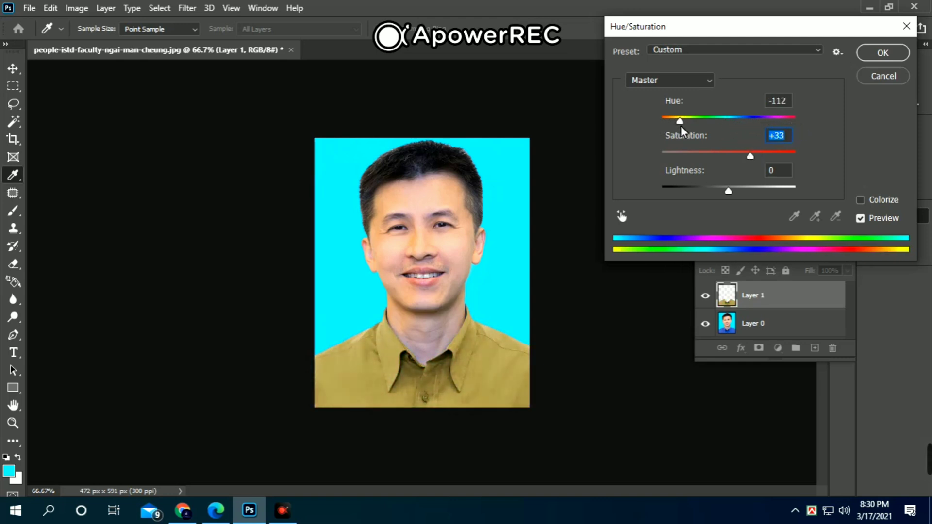
left_click_drag(750, 159, 774, 156)
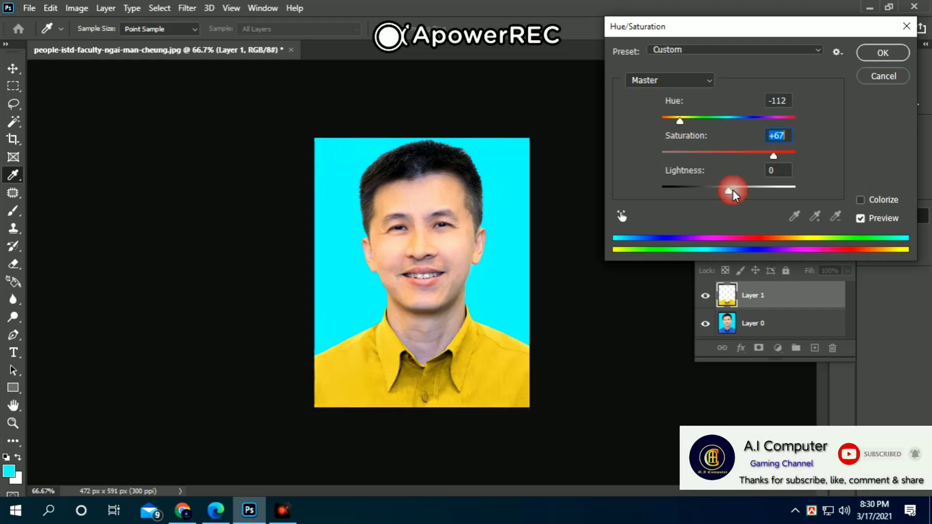
key("Return")
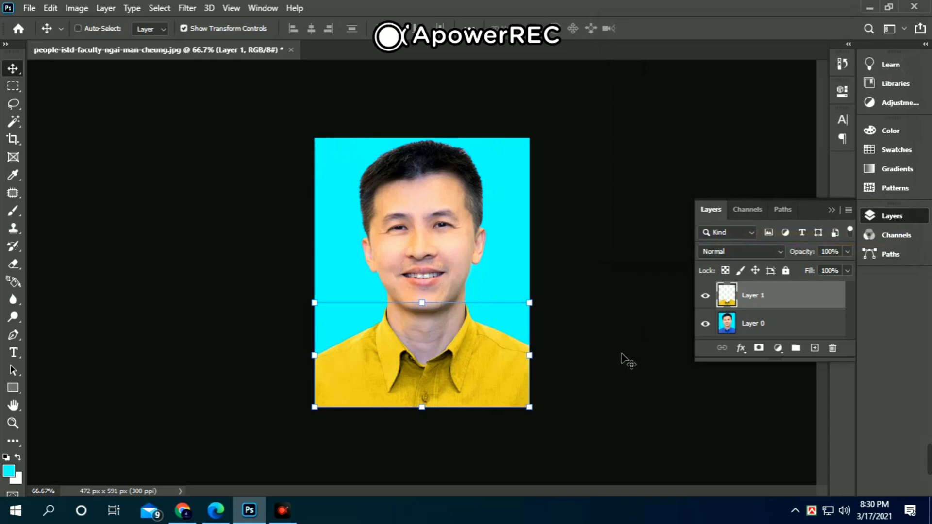
Deselect the layers and crop the whole photo with the 40 x 50 mm, 300 px/in setting.
key("ctrl+plus")
key("ctrl+plus")
left_click_drag(545, 344, 544, 295)
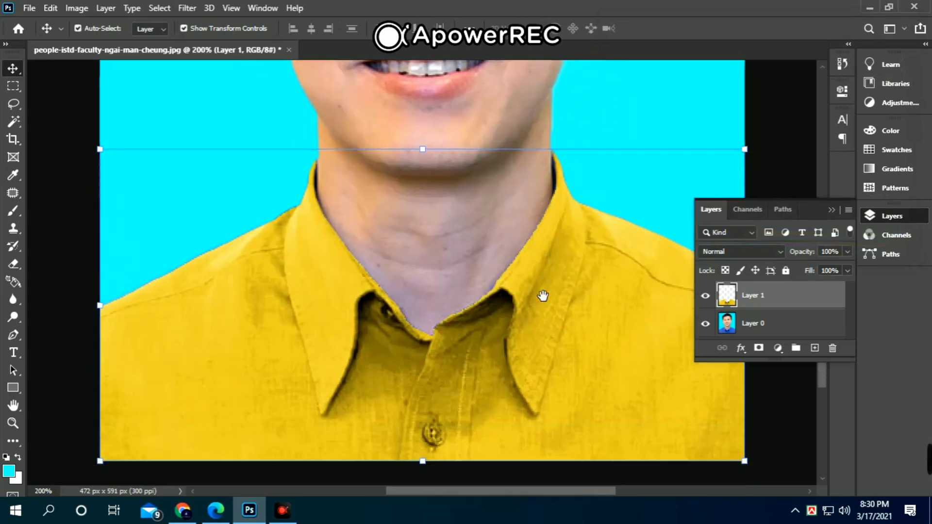
key("ctrl+minus")
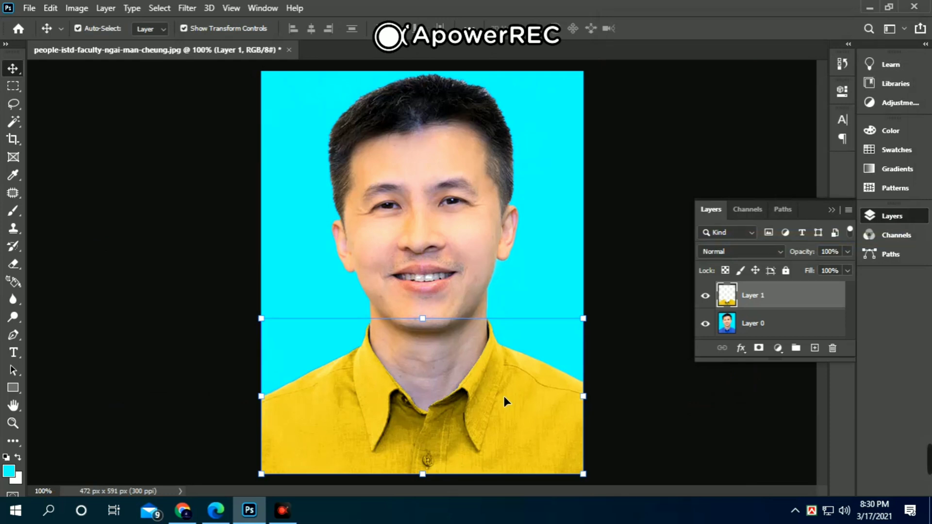
key("ctrl+minus")
key("ctrl+minus")
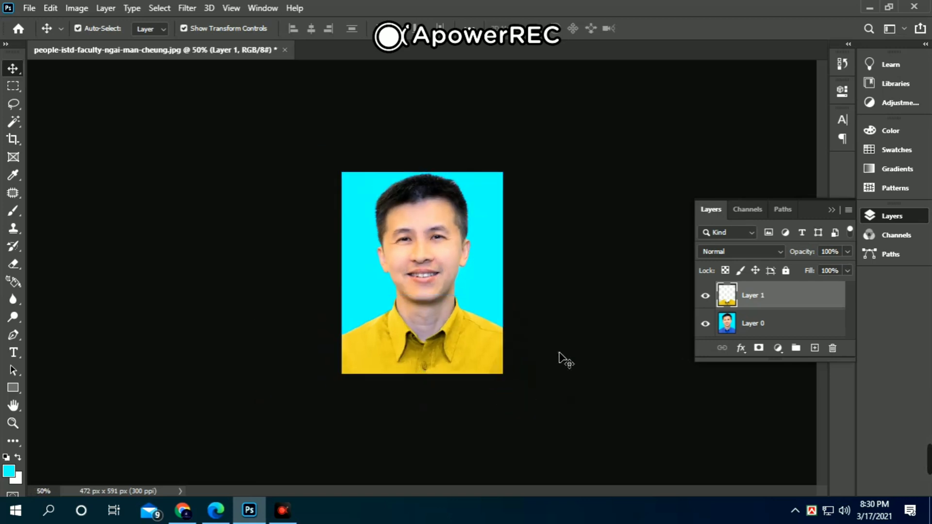
left_click(556, 349)
key("c")
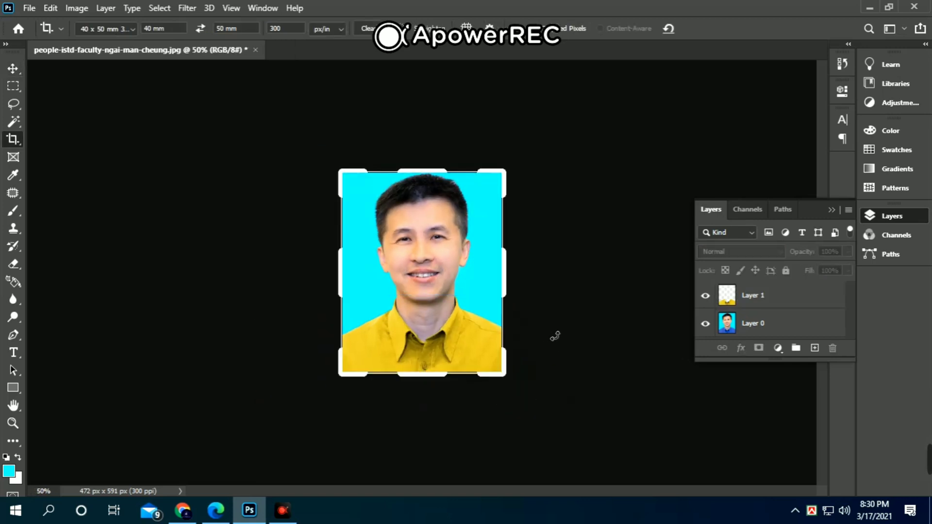
key("Return")
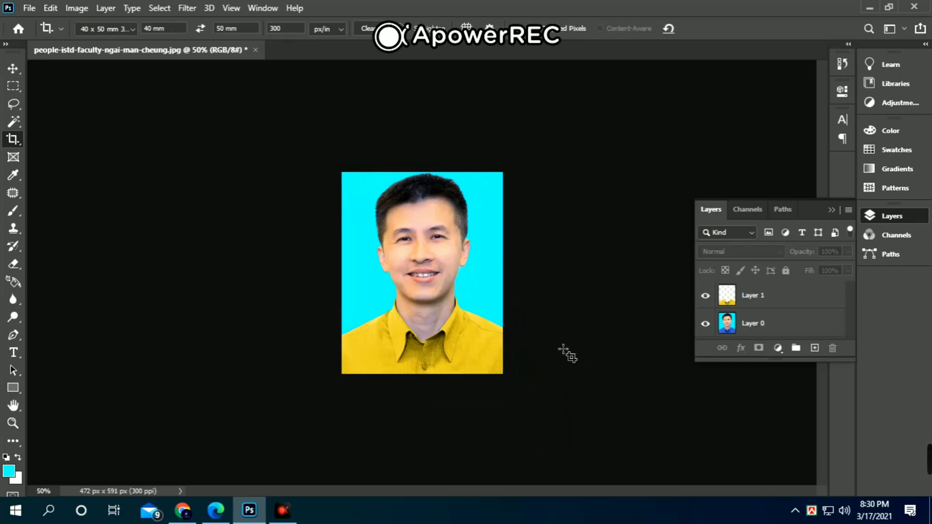
key("ctrl+minus")
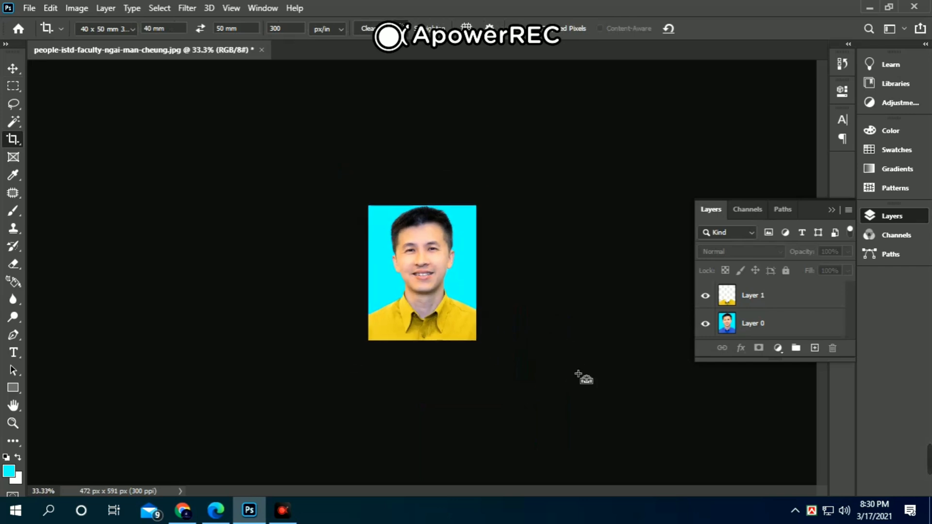
Examine the cropped photo up close, checking the yellow shirt's collar and shoulders, the face, and the hair edges against the cyan background.
key("ctrl+plus")
key("ctrl+plus")
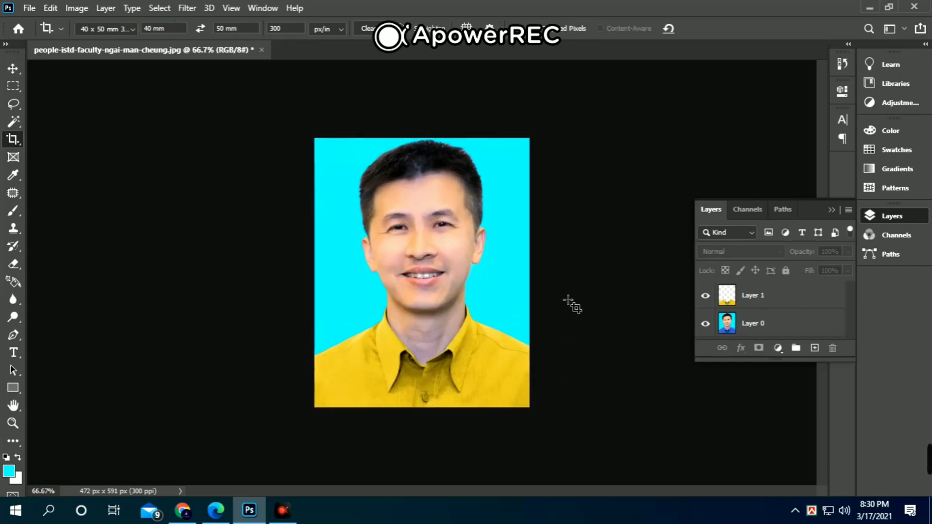
left_click(20, 88)
left_click_drag(322, 154, 631, 437)
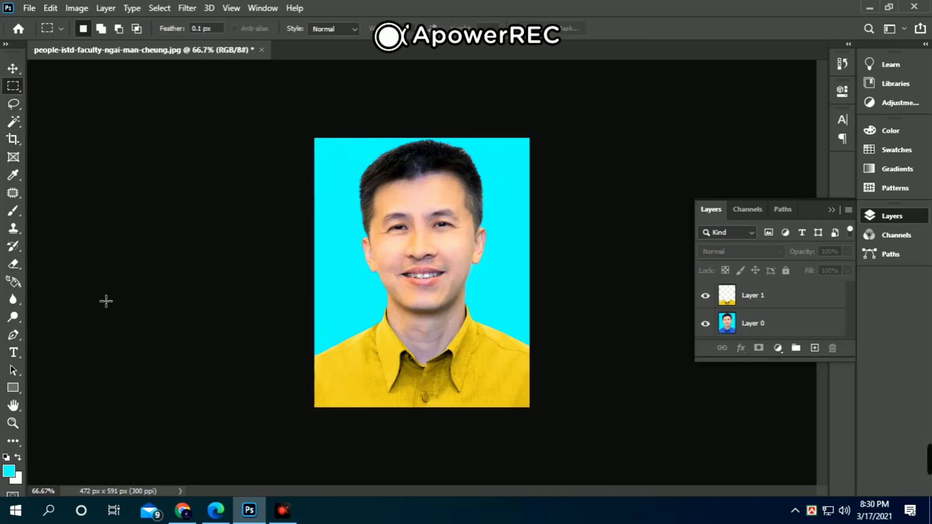
key("ctrl+plus")
left_click(13, 68)
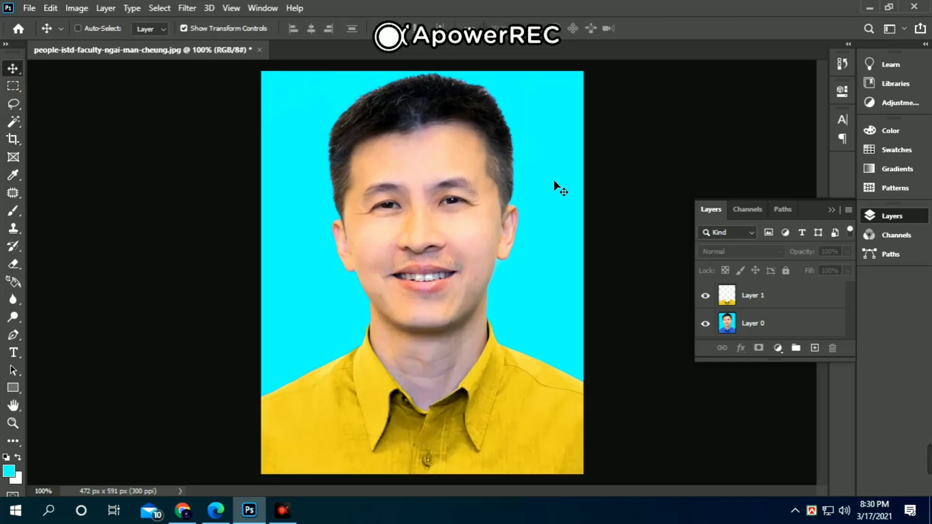
key("ctrl+plus")
scroll(561, 194, "down", 5)
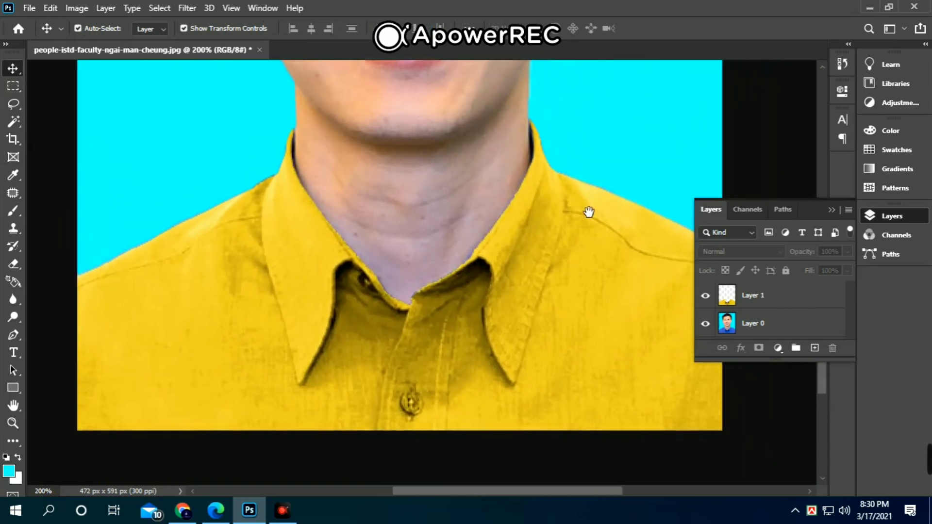
scroll(589, 212, "up", 10)
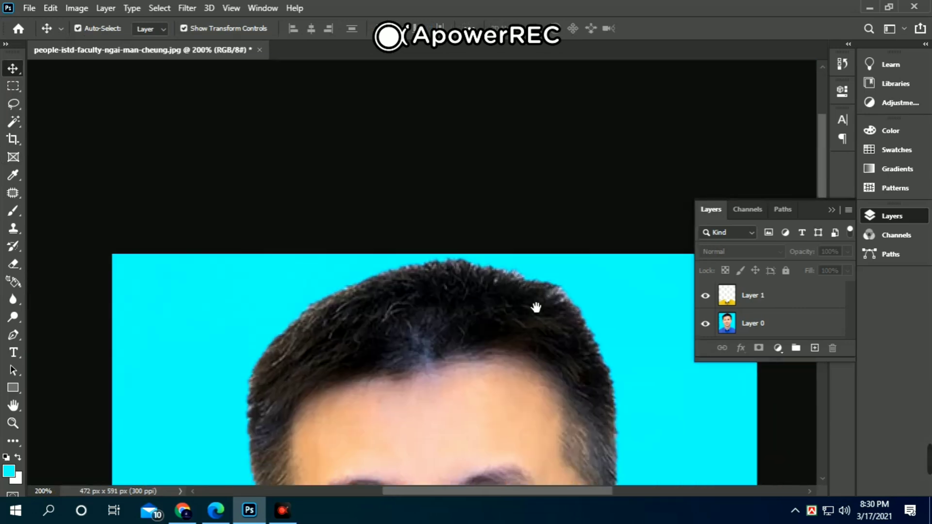
left_click_drag(537, 308, 344, 63)
left_click_drag(631, 293, 535, 308)
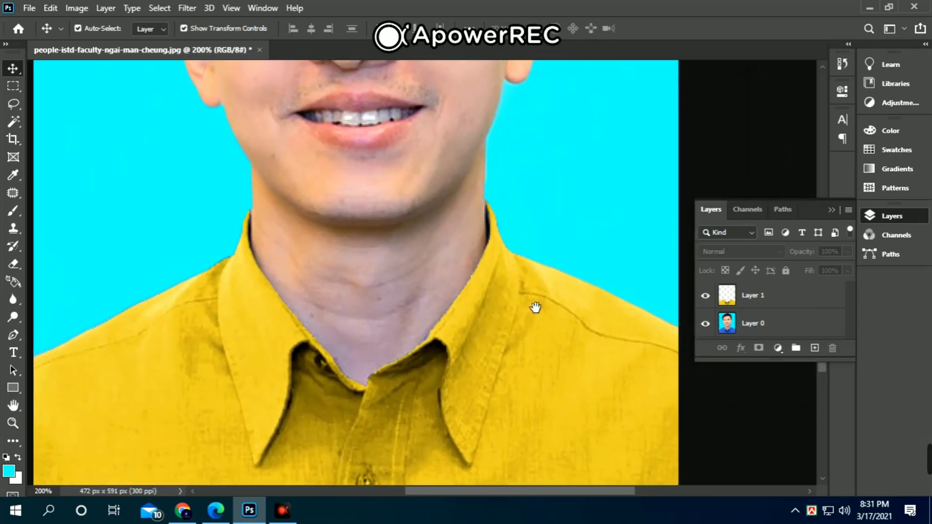
Merge the yellow shirt on Layer 1 with Layer 0 into a single layer and show the whole photo.
left_click(792, 335)
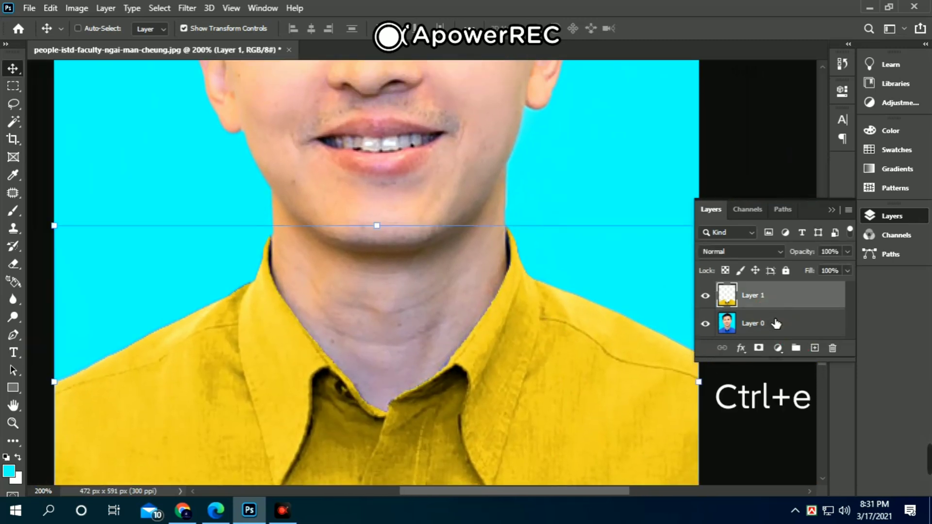
key("ctrl+0")
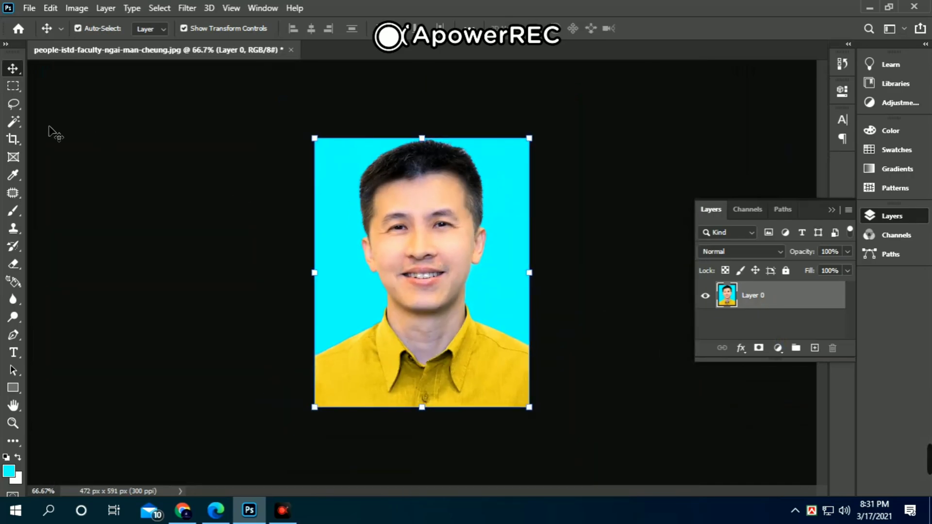